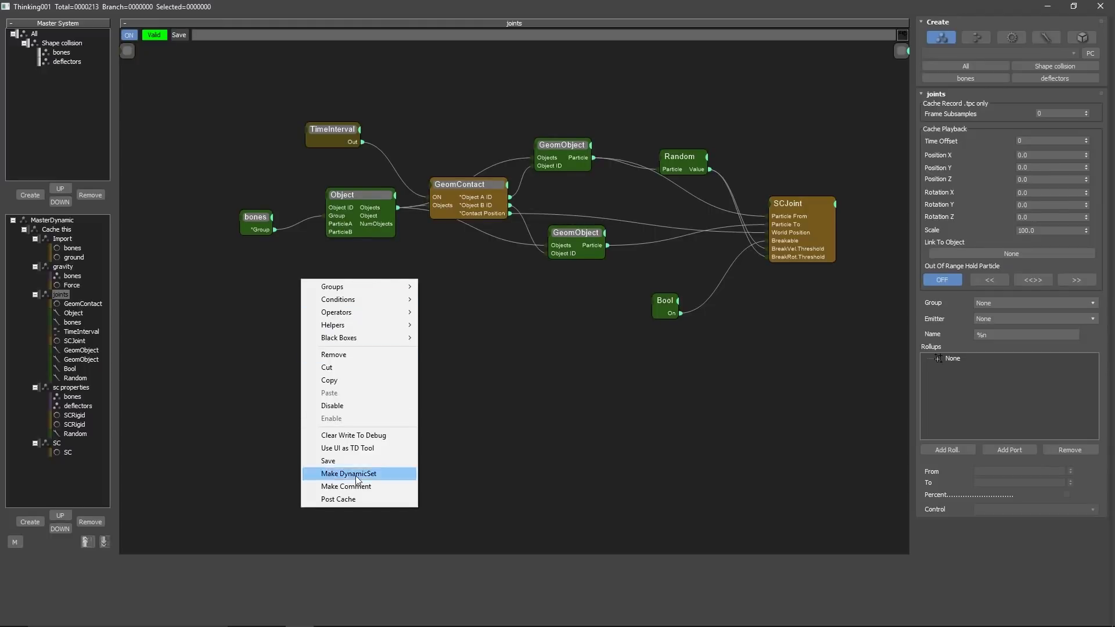
# Step: Caption the contact-detection frame 'Here we detect contact for joints', shift it left and pan the graph down
pyautogui.click(356, 486)
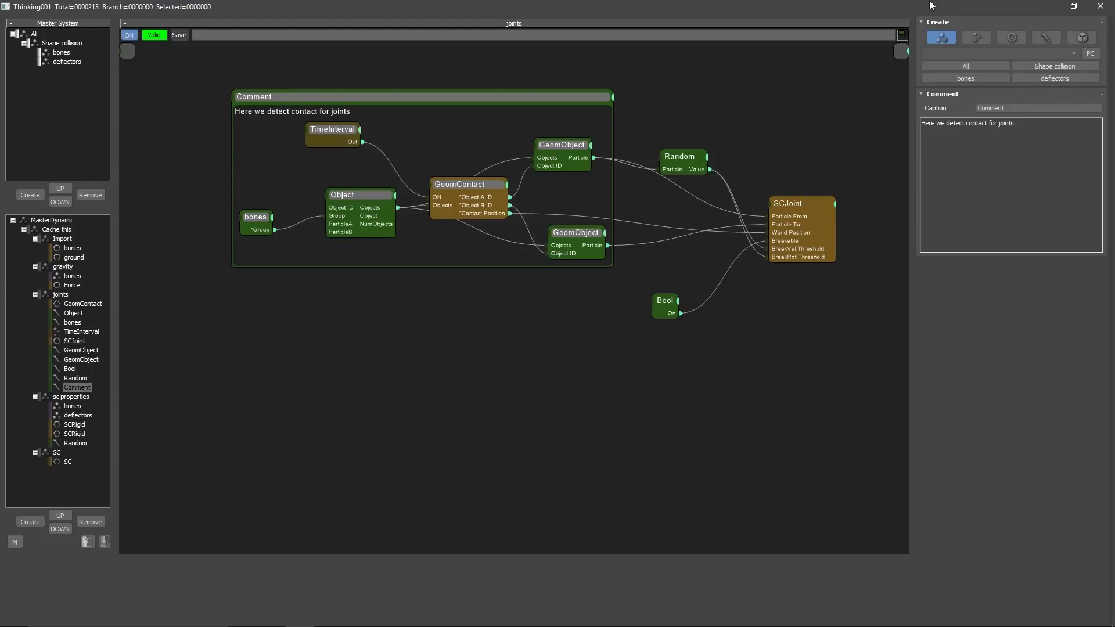
pyautogui.moveTo(370, 102); pyautogui.dragTo(334, 103)
pyautogui.moveTo(486, 303); pyautogui.dragTo(482, 353, button='middle')
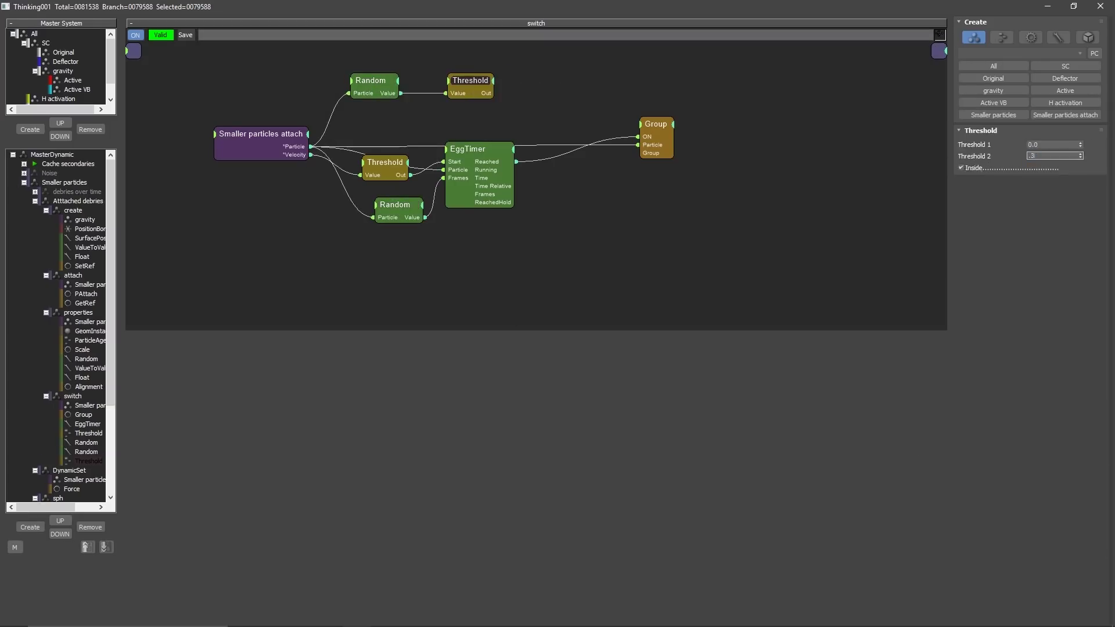
# Step: Insert a Threshold node after the Random node in the switch graph
pyautogui.rightClick(490, 139)
pyautogui.click(622, 192)
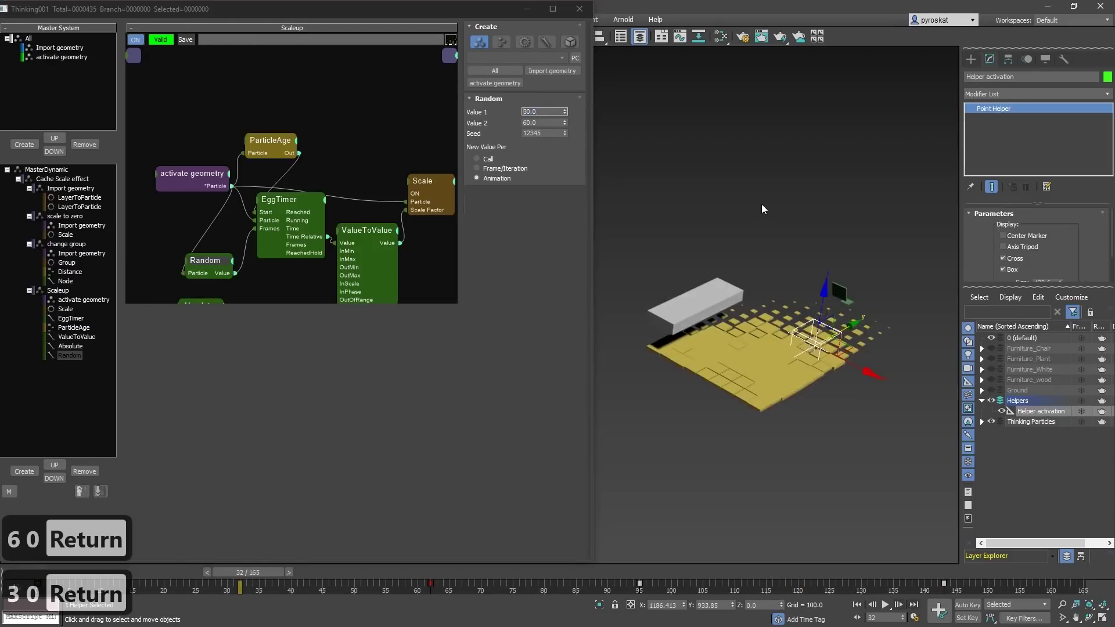
# Step: Deselect Helper activation and play the room-assembly particle animation
pyautogui.click(762, 209)
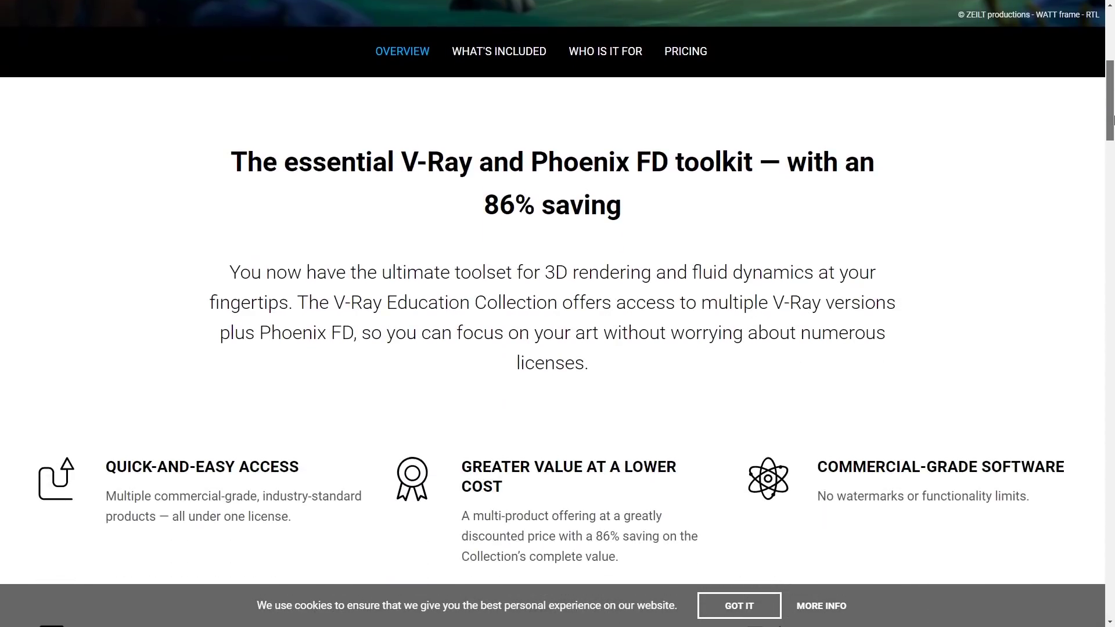
# Step: Dismiss the cookie notice, scroll through the included products, then scrub 3ds Max to frame 1021
pyautogui.moveTo(1114, 119); pyautogui.dragTo(1113, 183)
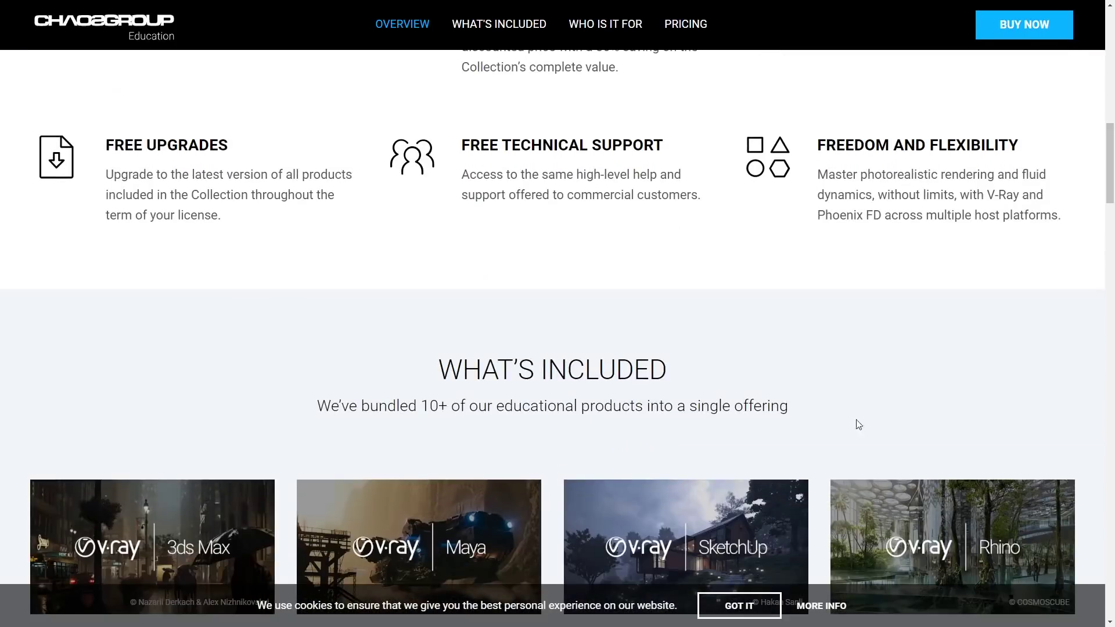
pyautogui.click(739, 606)
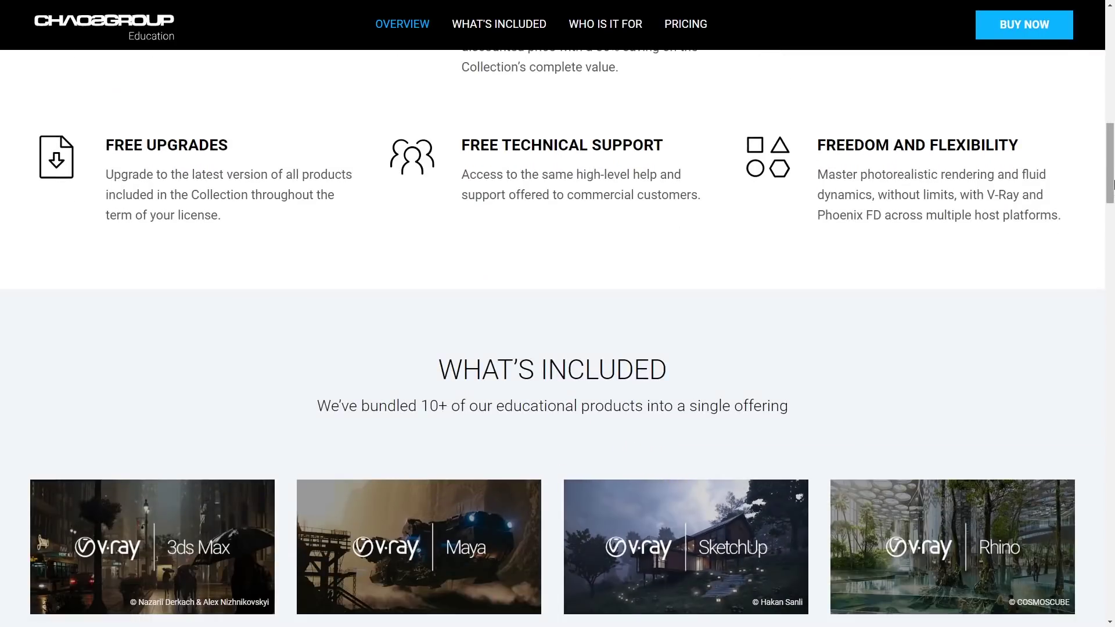
pyautogui.moveTo(1113, 184); pyautogui.dragTo(1113, 218)
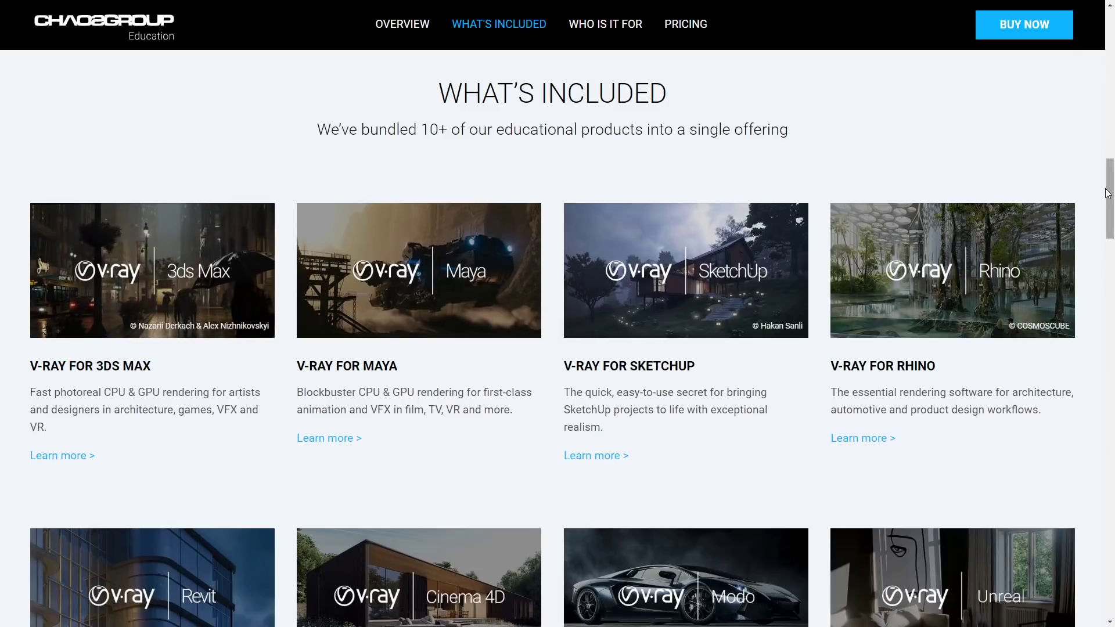
pyautogui.moveTo(1108, 193); pyautogui.dragTo(1106, 250)
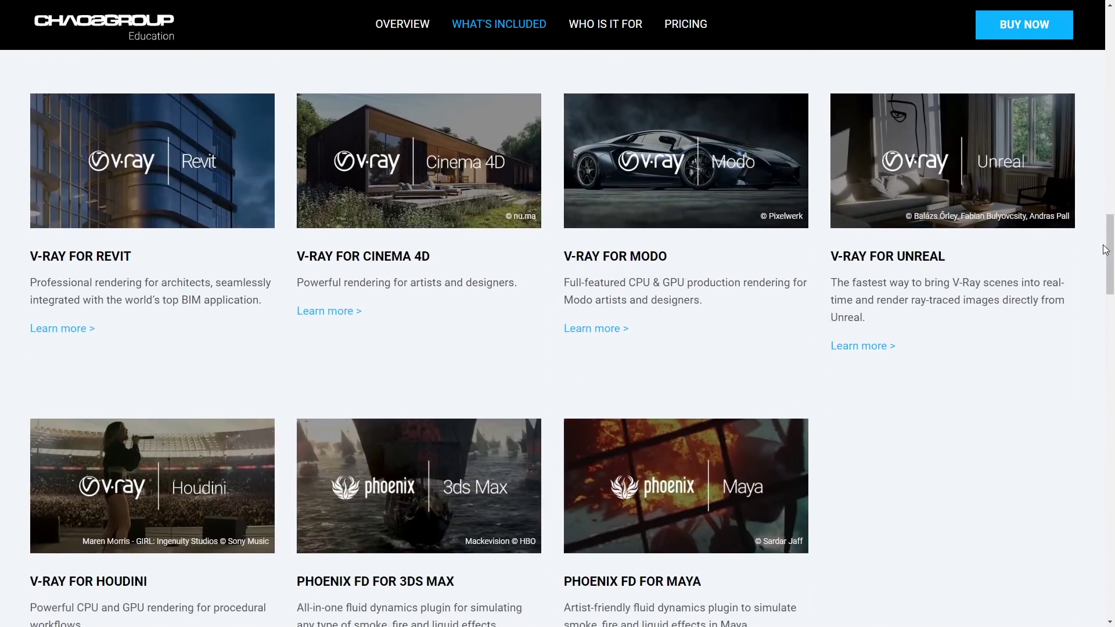
pyautogui.scroll(-3, 1046, 253)
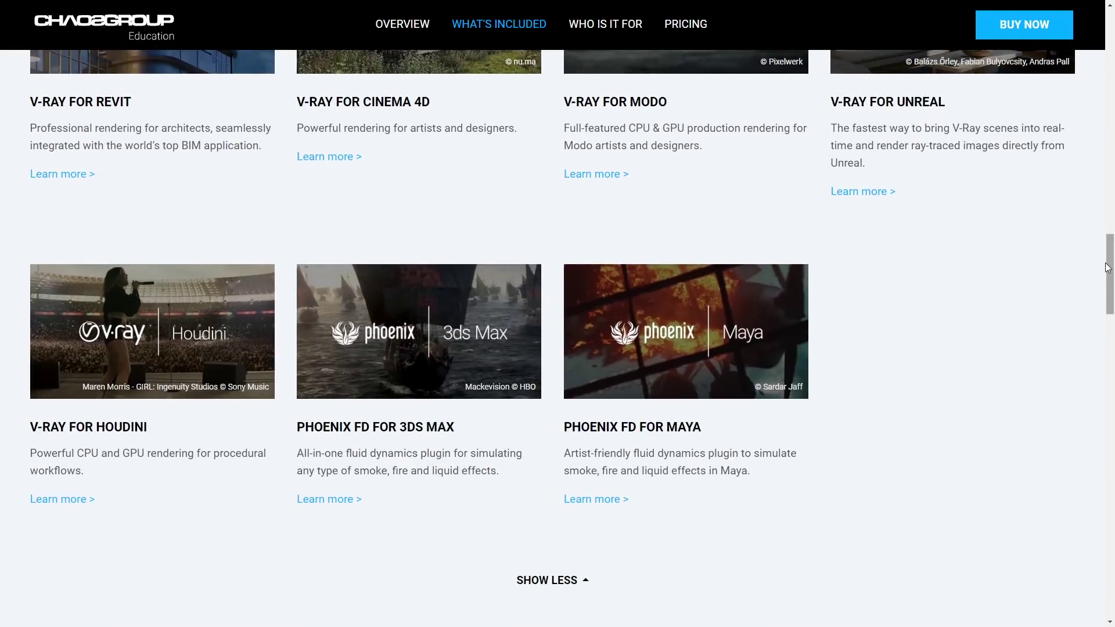
pyautogui.moveTo(1107, 267); pyautogui.dragTo(1071, 393)
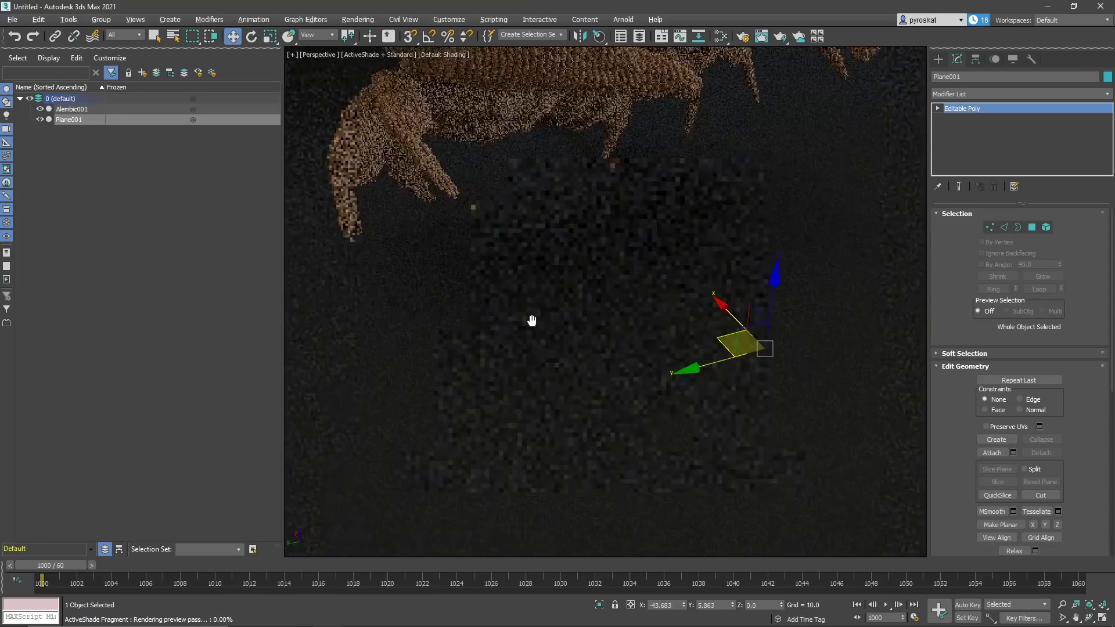
pyautogui.moveTo(53, 565); pyautogui.dragTo(406, 564)
# Step: Scrub to frame 1040 and load crab_1001.abc as the animated Alembic source
pyautogui.moveTo(491, 566); pyautogui.dragTo(819, 567)
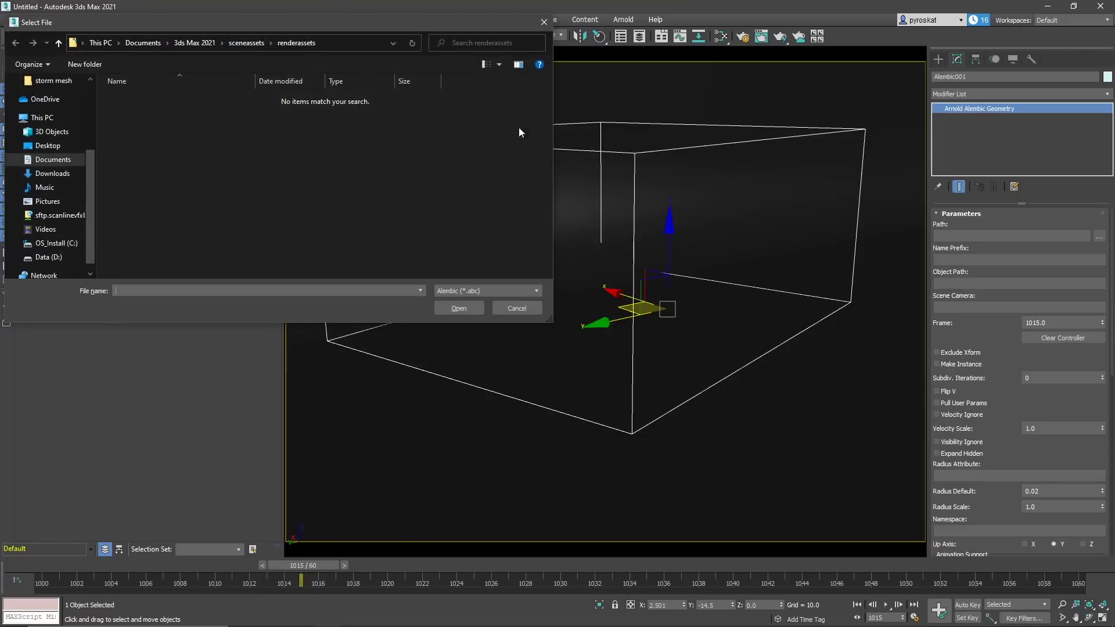
pyautogui.click(53, 80)
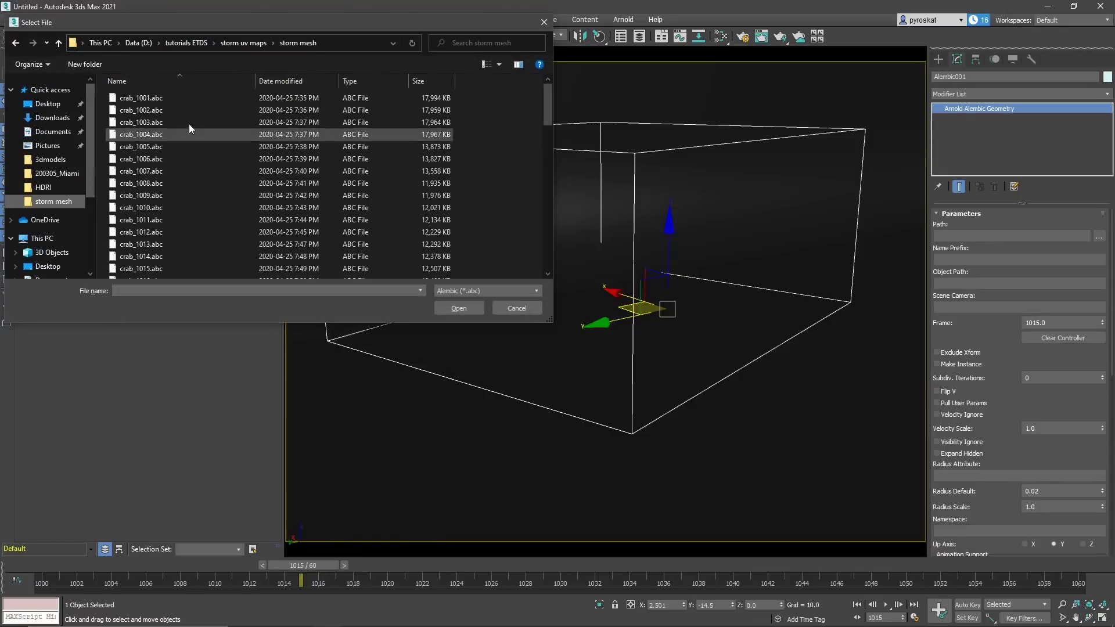
pyautogui.doubleClick(187, 100)
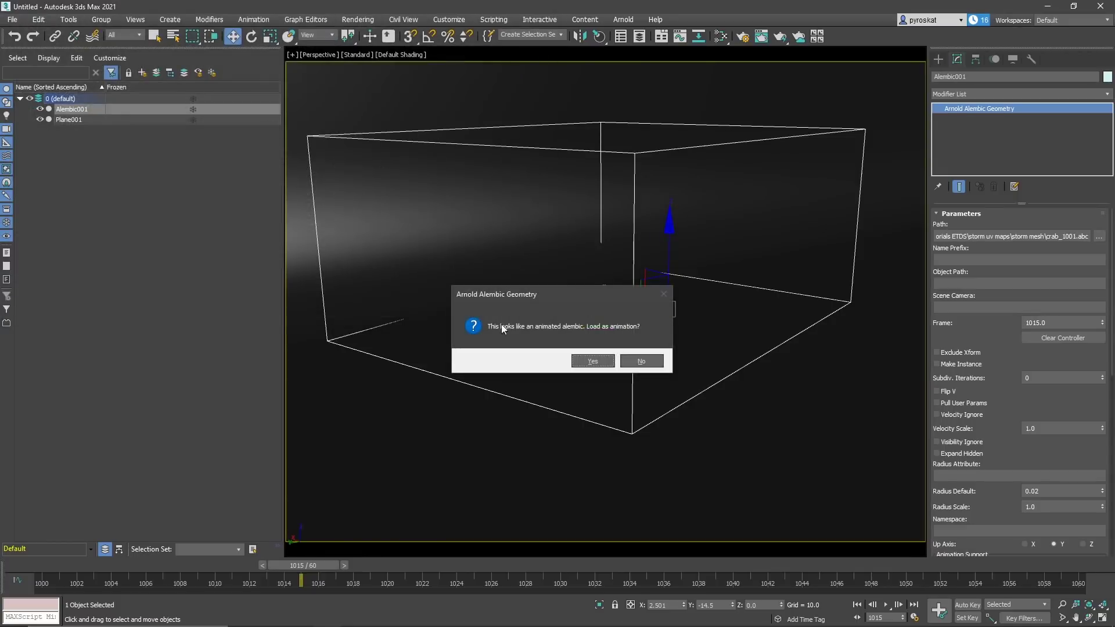
pyautogui.click(592, 362)
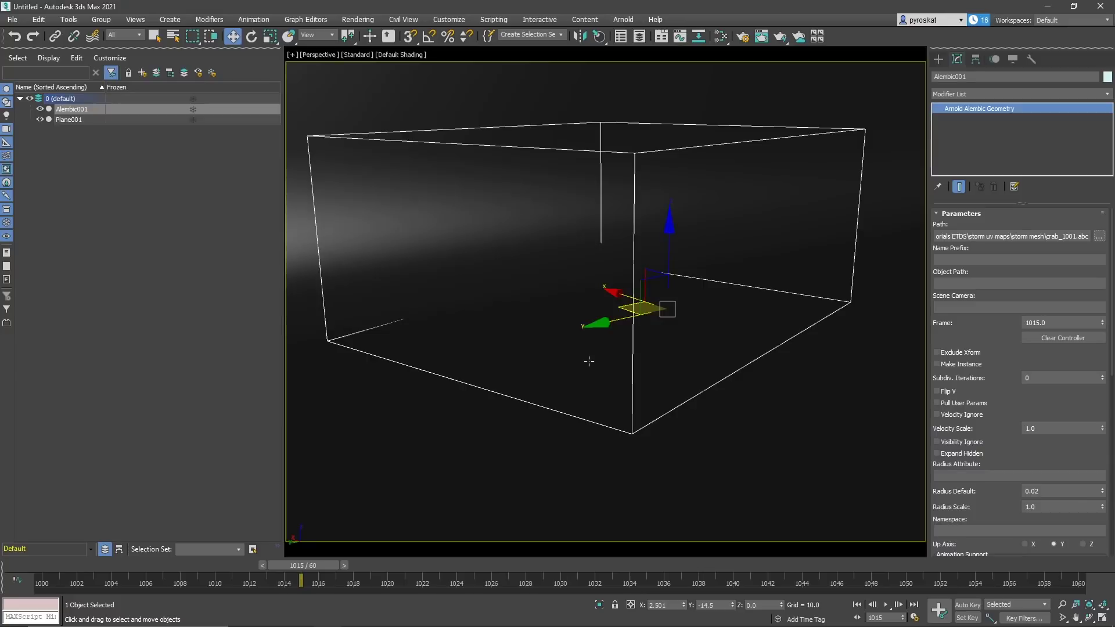
# Step: Switch the crab's display from points to shaded mesh and scrub back to frame 1025
pyautogui.scroll(-5, 985, 407)
pyautogui.click(988, 383)
pyautogui.click(952, 406)
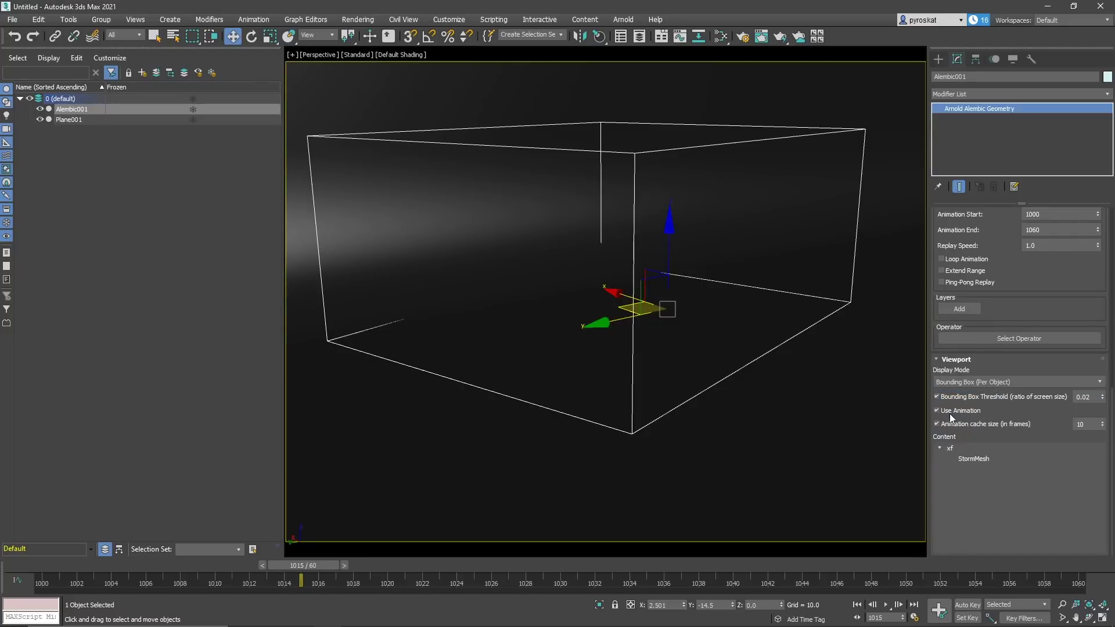
pyautogui.click(990, 383)
pyautogui.click(984, 383)
pyautogui.click(988, 424)
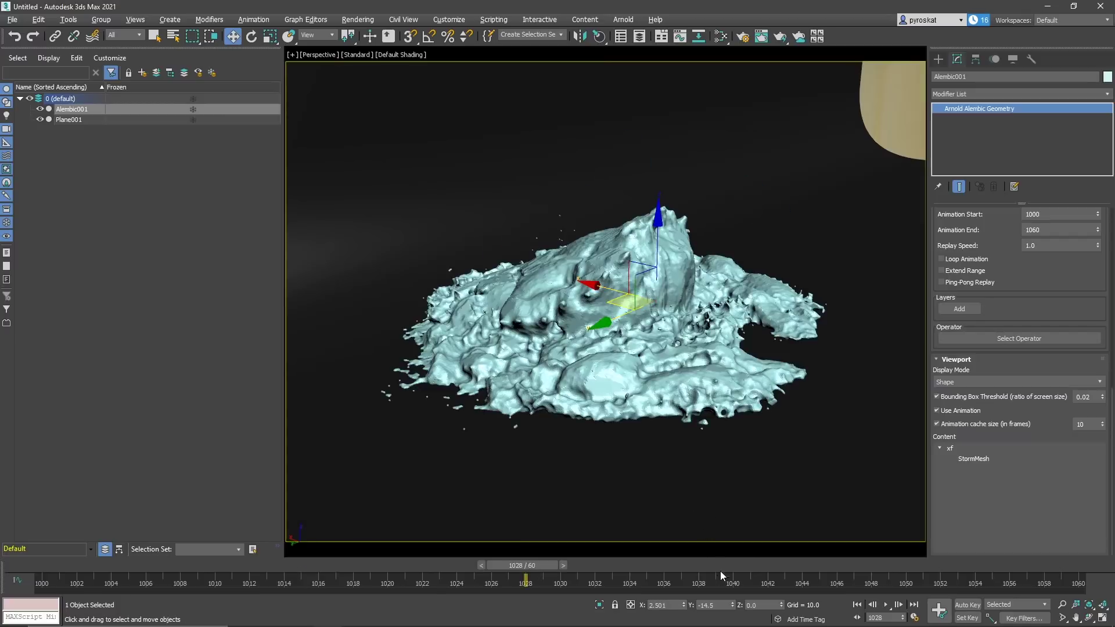
pyautogui.moveTo(723, 566); pyautogui.dragTo(820, 566)
pyautogui.moveTo(622, 560); pyautogui.dragTo(456, 566)
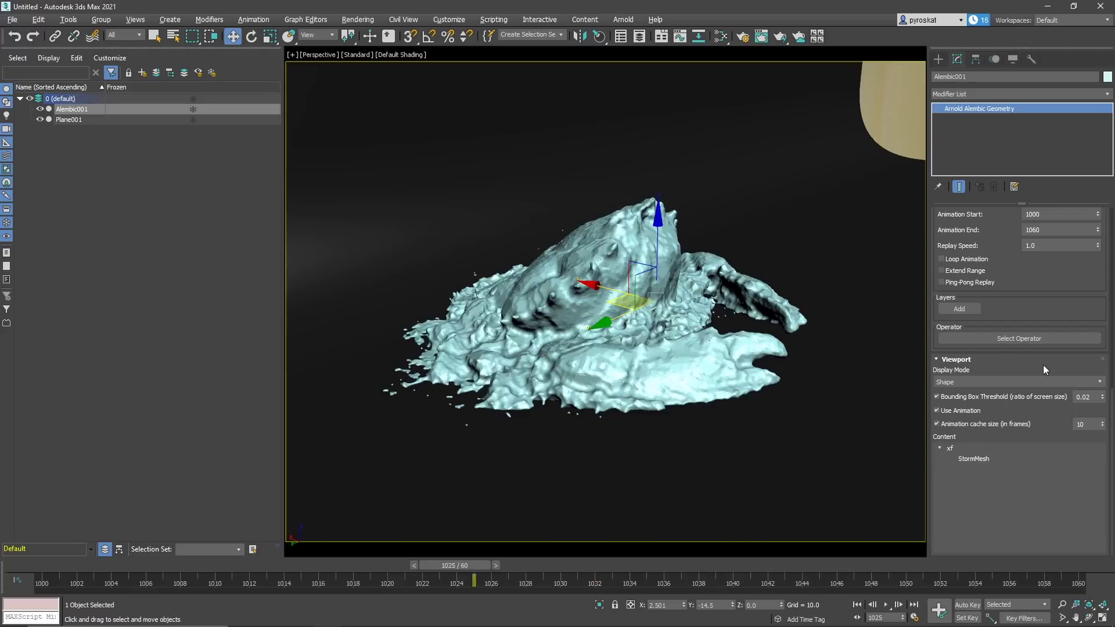
# Step: Set the Alembic display to Bounding Box and turn on ActiveShade rendering
pyautogui.click(956, 394)
pyautogui.click(357, 55)
pyautogui.click(400, 64)
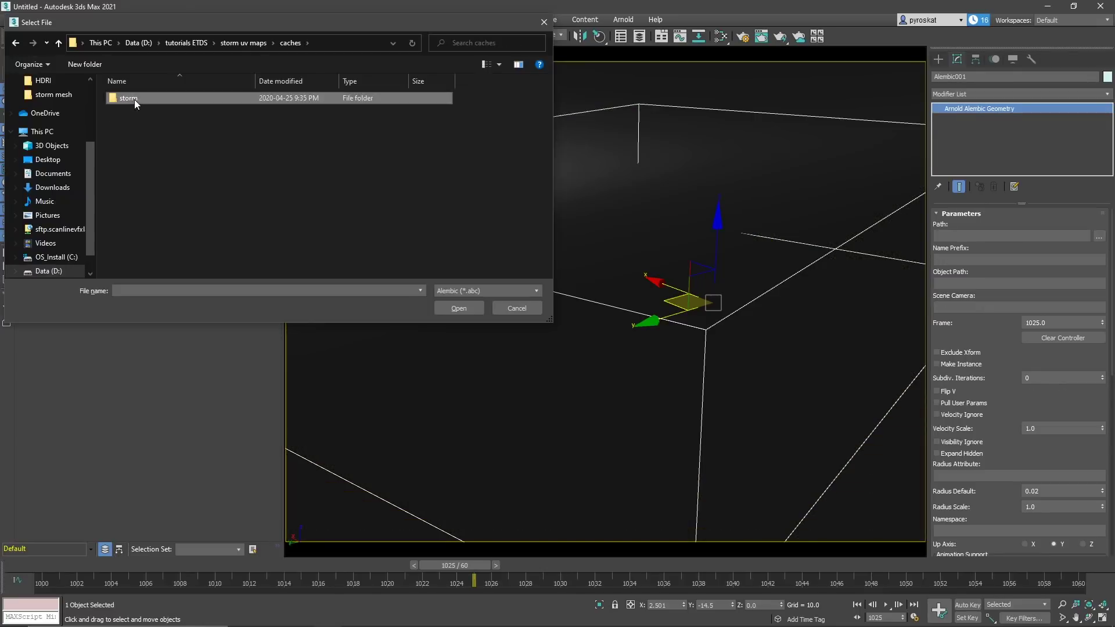
# Step: Load GranularParticleSystem.1001.abc as the animated Alembic source
pyautogui.click(134, 100)
pyautogui.doubleClick(158, 99)
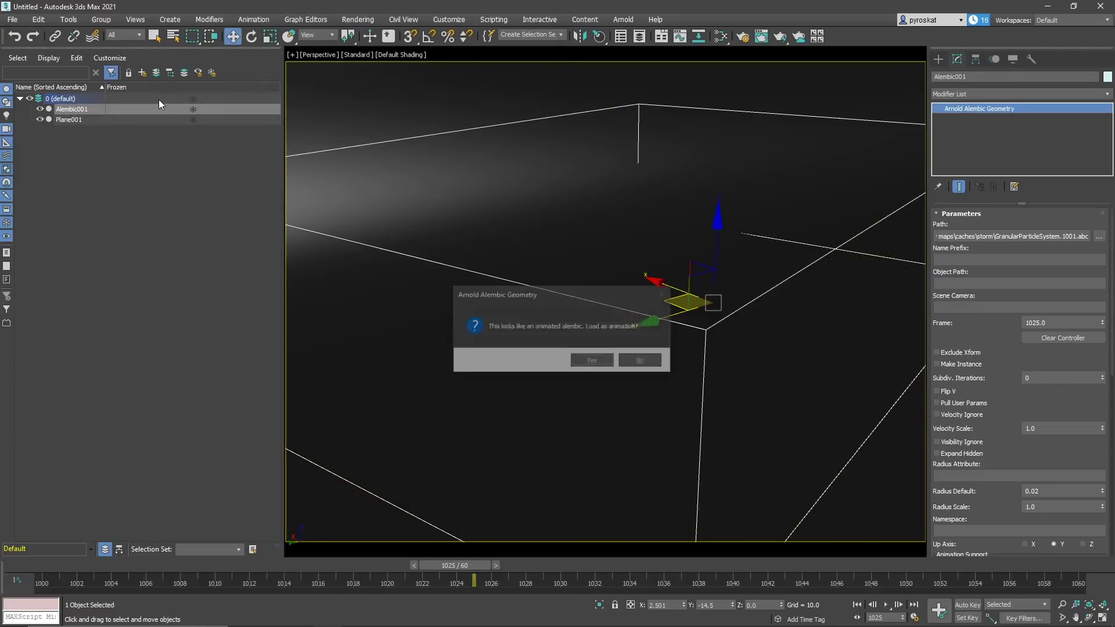
pyautogui.click(591, 361)
# Step: Show the particles as points, then as a Bounding Box, and turn on ActiveShade
pyautogui.scroll(-5, 1020, 406)
pyautogui.click(1010, 382)
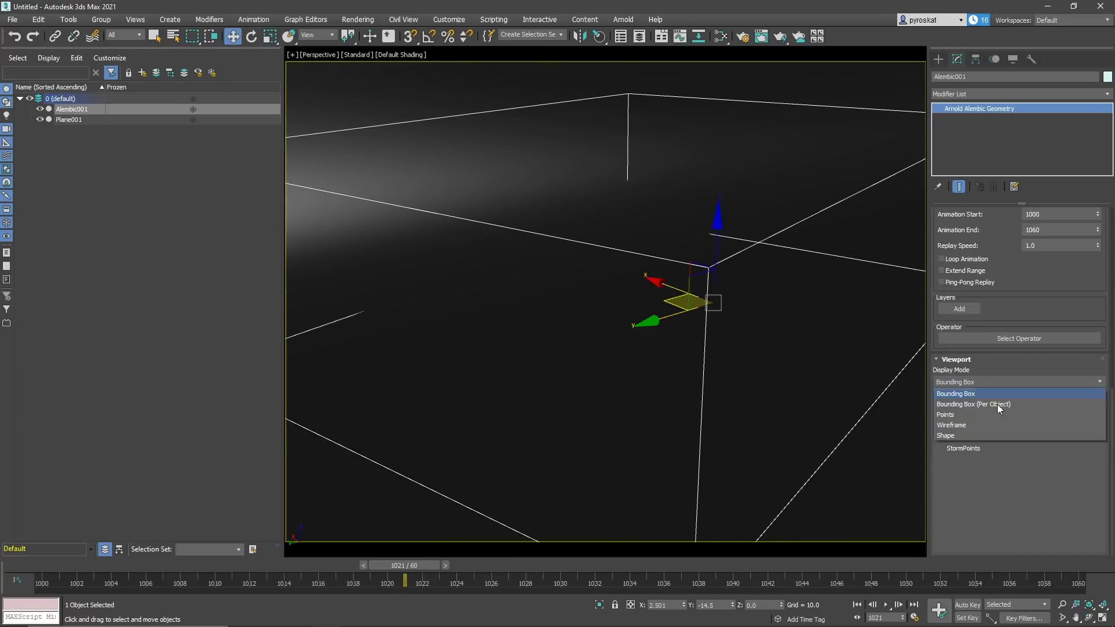
pyautogui.click(977, 418)
pyautogui.click(1010, 382)
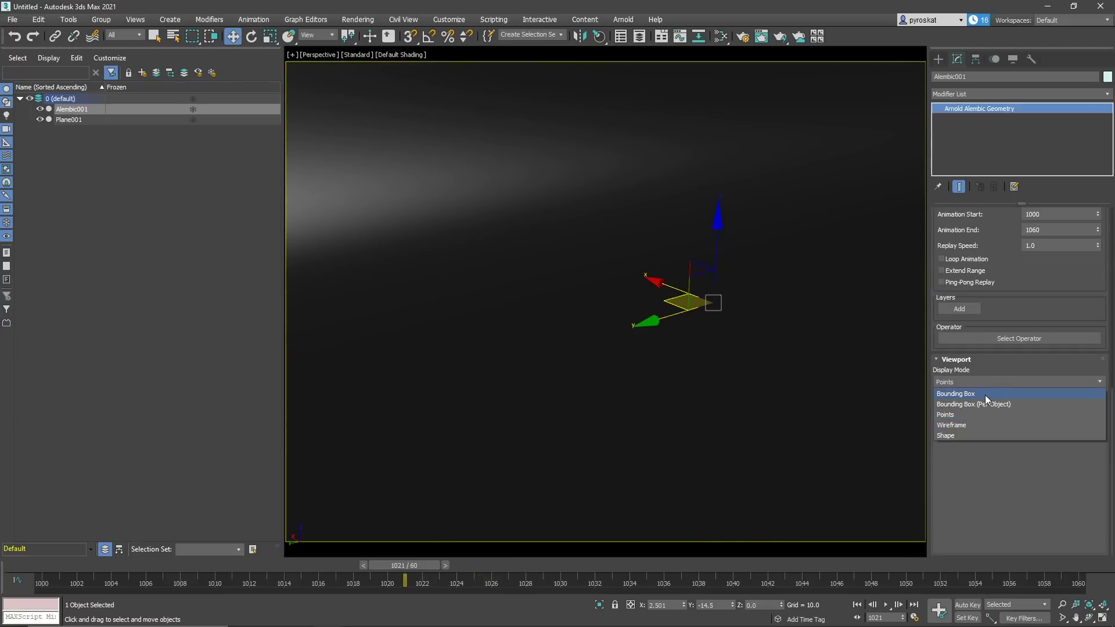
pyautogui.click(985, 395)
pyautogui.moveTo(1006, 325); pyautogui.dragTo(1041, 567)
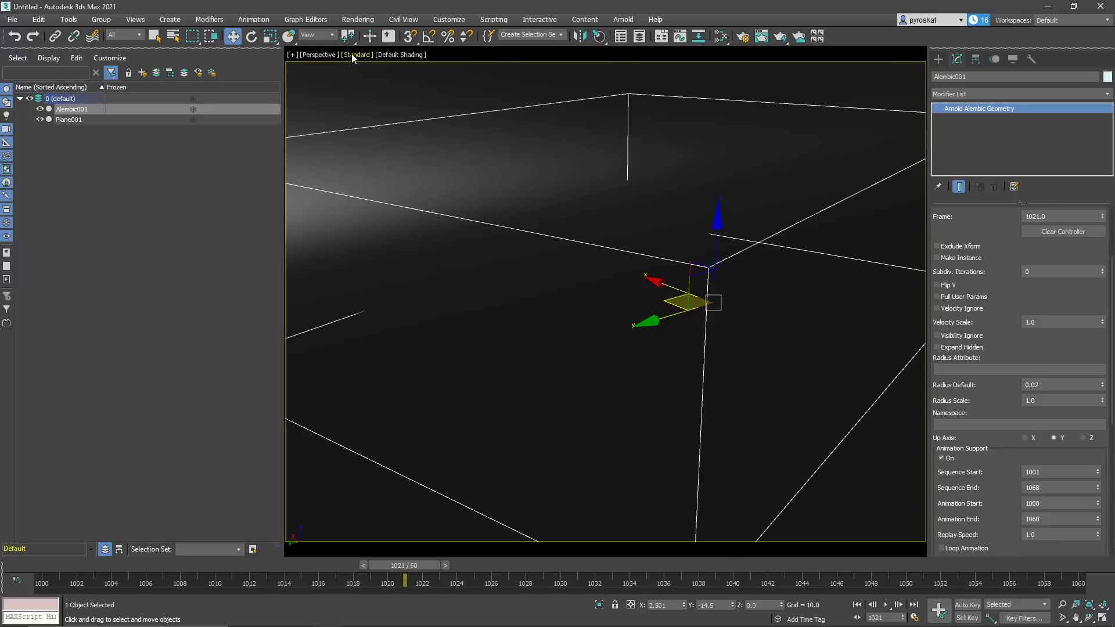
pyautogui.click(352, 55)
pyautogui.click(383, 67)
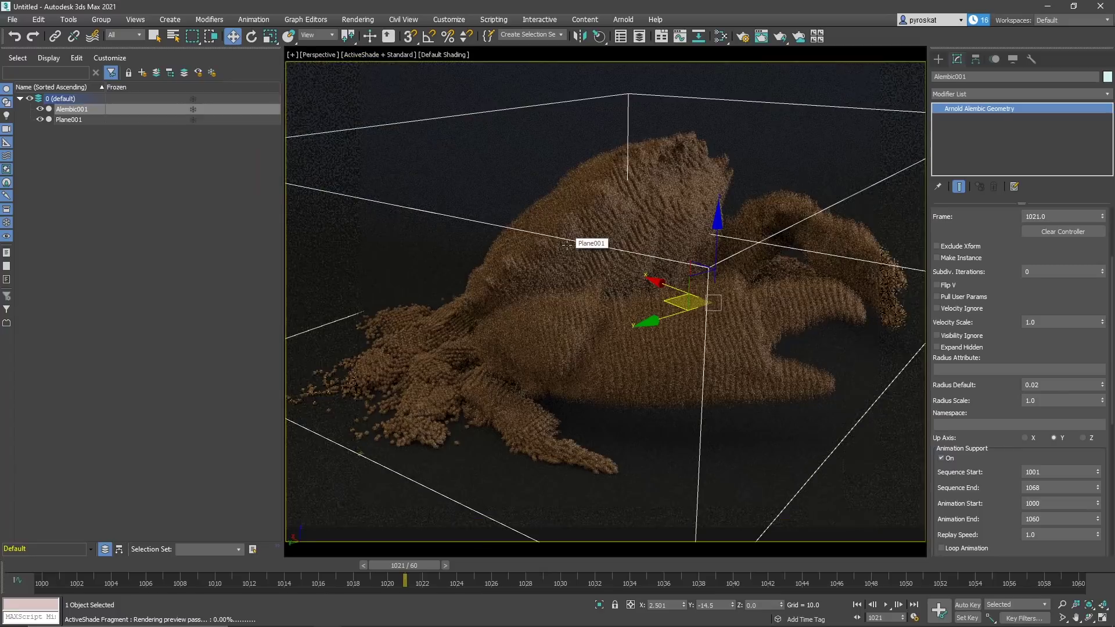
# Step: Select Plane001, orbit to a new angle on the particles and scrub to frame 1041
pyautogui.scroll(8, 413, 430)
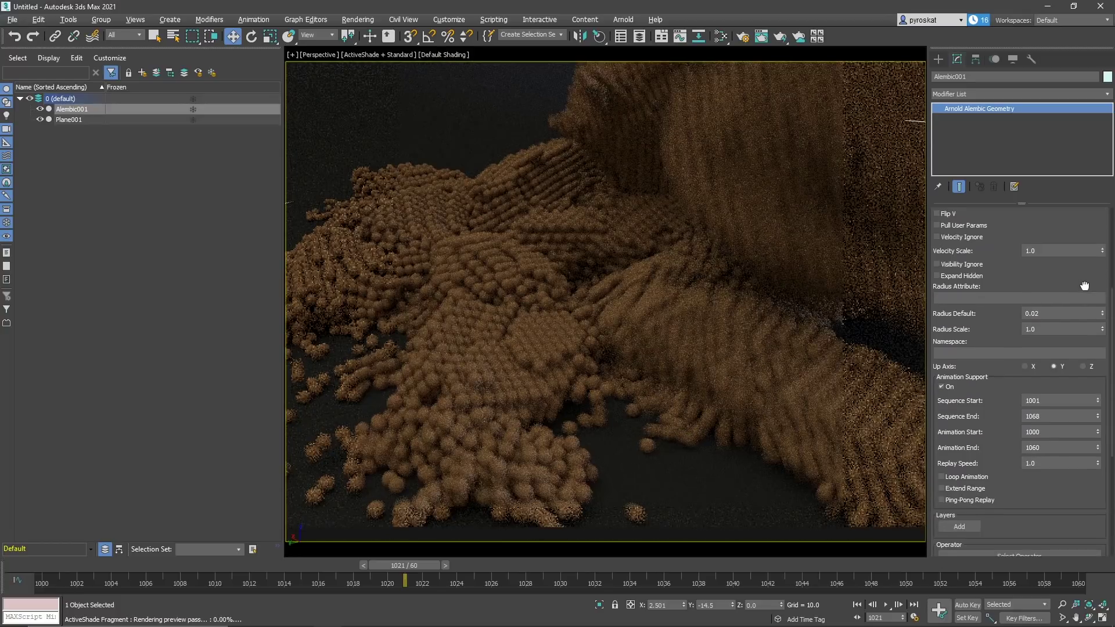
pyautogui.click(415, 58)
pyautogui.scroll(5, 415, 58)
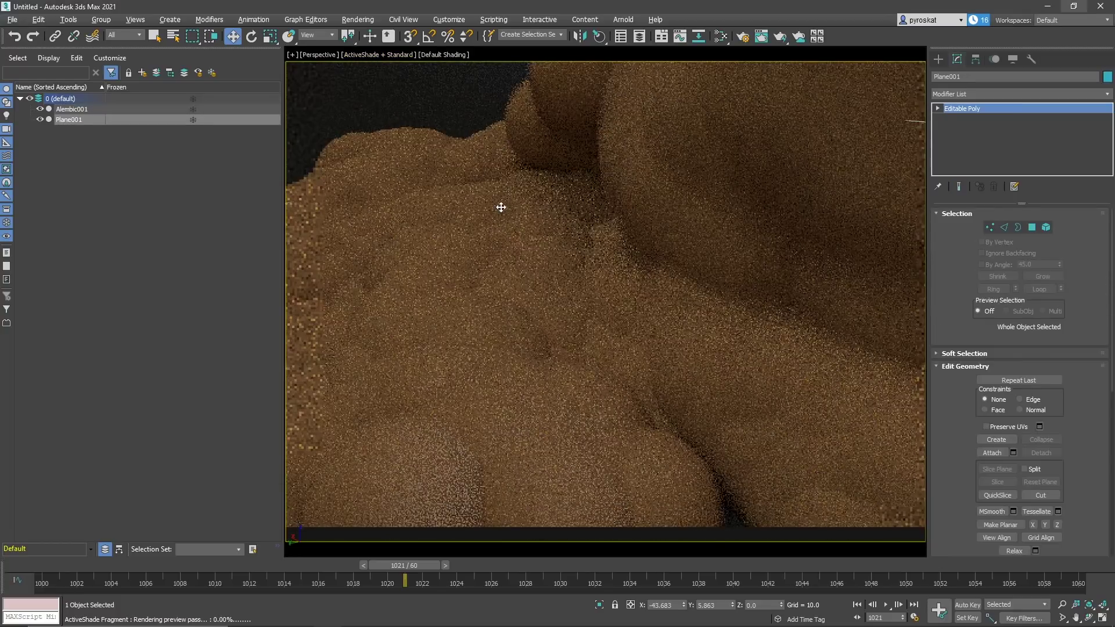
pyautogui.scroll(-5, 500, 207)
pyautogui.scroll(-3, 553, 211)
pyautogui.keyDown('alt'); pyautogui.moveTo(552, 279); pyautogui.dragTo(651, 302, button='middle'); pyautogui.keyUp('alt')
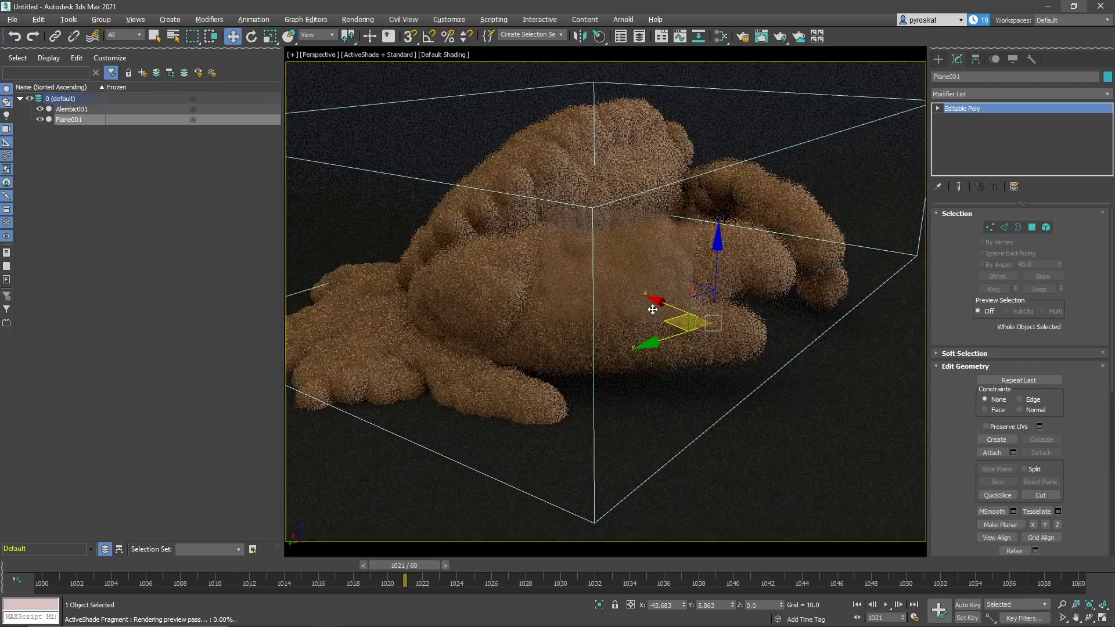
pyautogui.moveTo(558, 566); pyautogui.dragTo(751, 565)
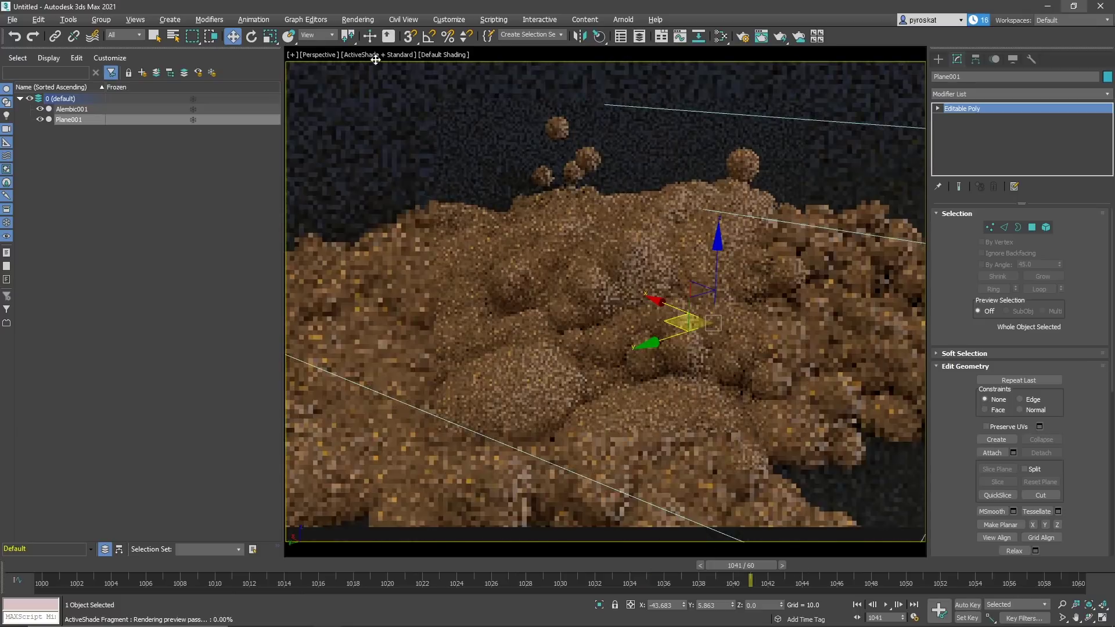
# Step: Turn ActiveShade off, select Alembic001, and turn ActiveShade back on
pyautogui.click(375, 55)
pyautogui.click(407, 65)
pyautogui.click(71, 111)
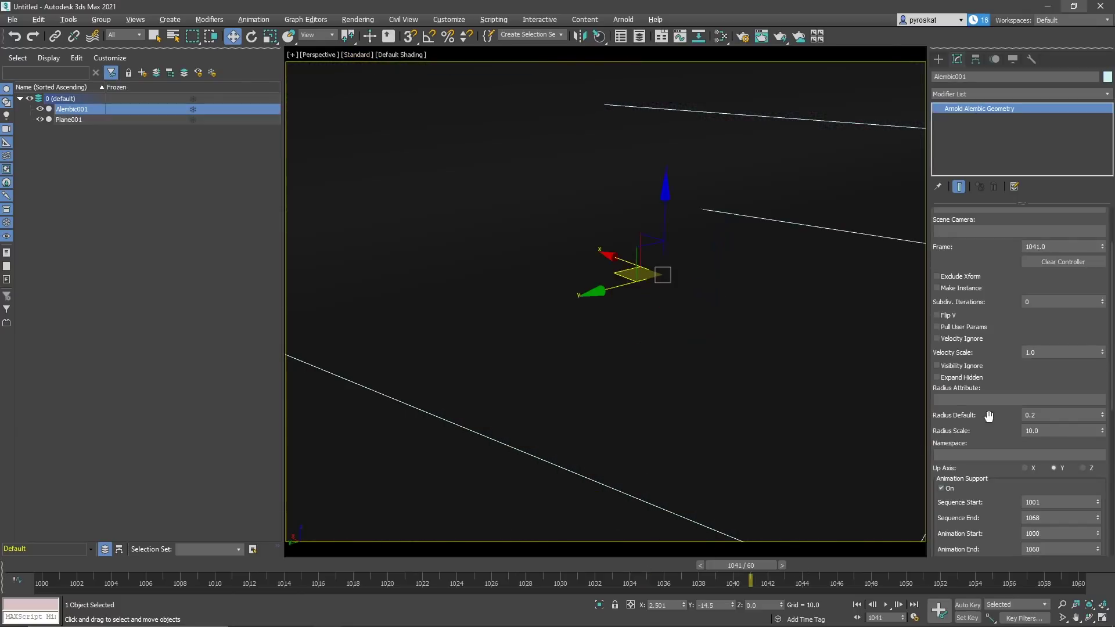
pyautogui.click(356, 54)
pyautogui.click(400, 64)
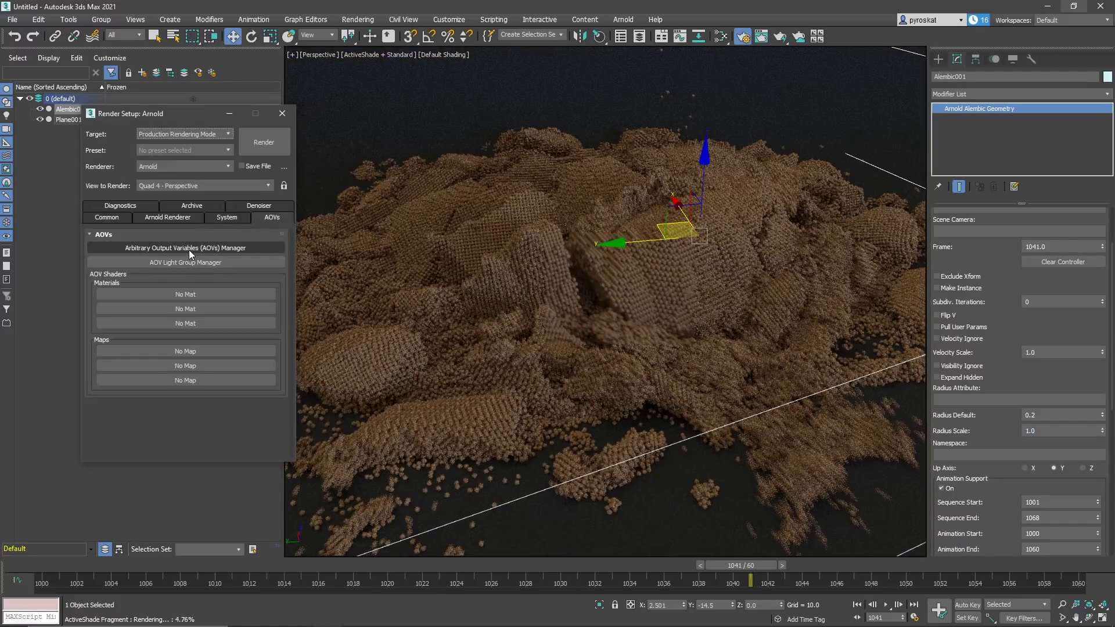
# Step: In the AOVs manager, build the output path from <SceneFolder>, <ProjectName>, <CameraName> and <Frame> tokens
pyautogui.click(189, 248)
pyautogui.click(876, 476)
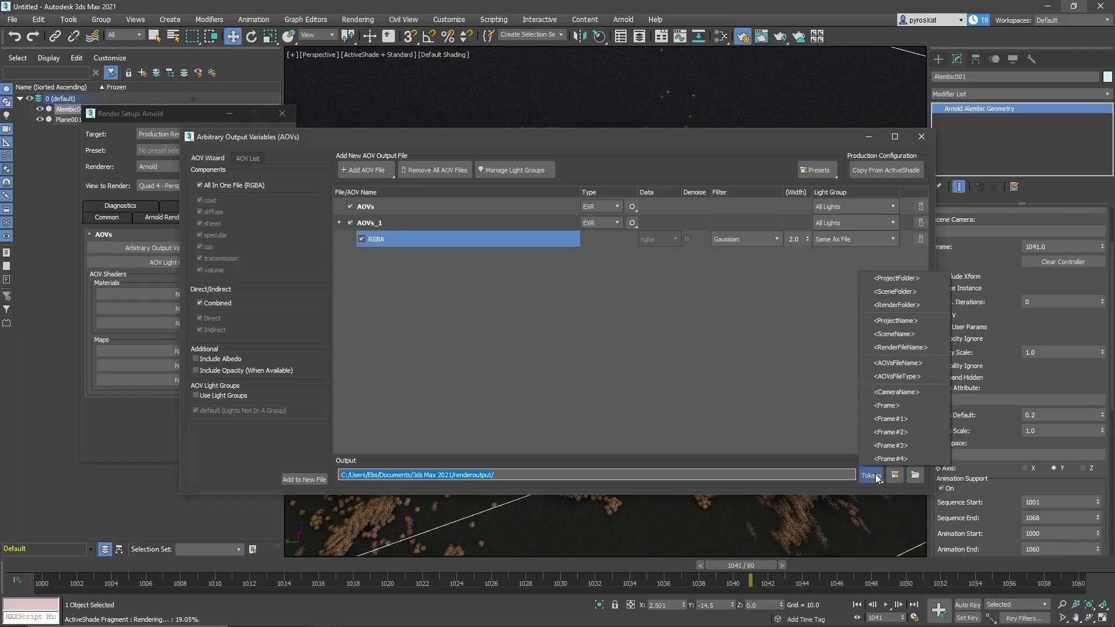
pyautogui.click(908, 292)
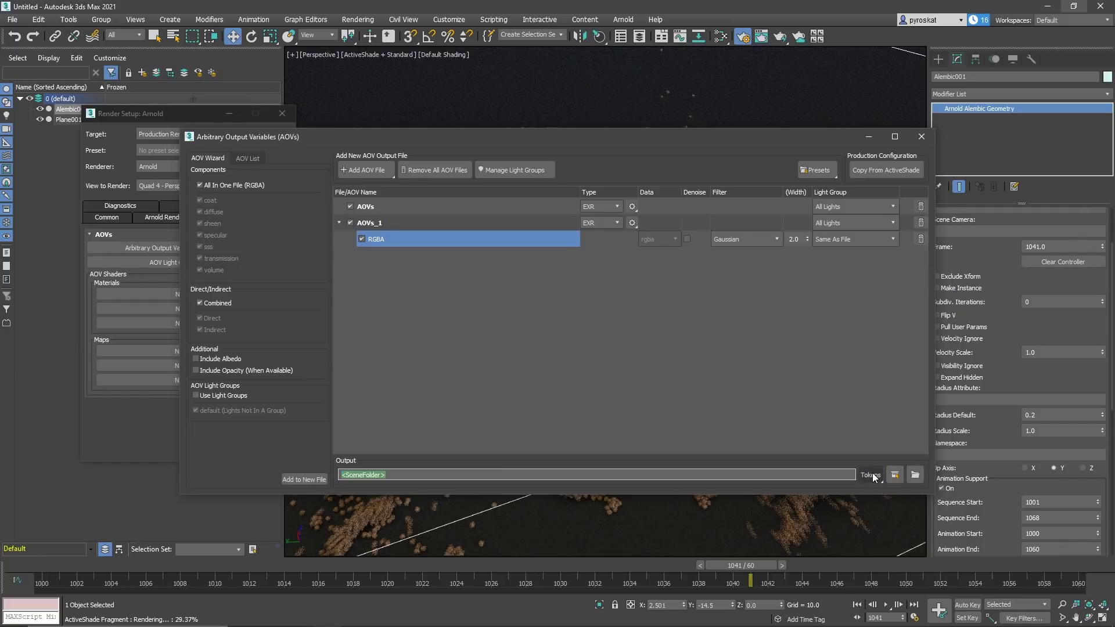
pyautogui.click(873, 477)
pyautogui.click(895, 327)
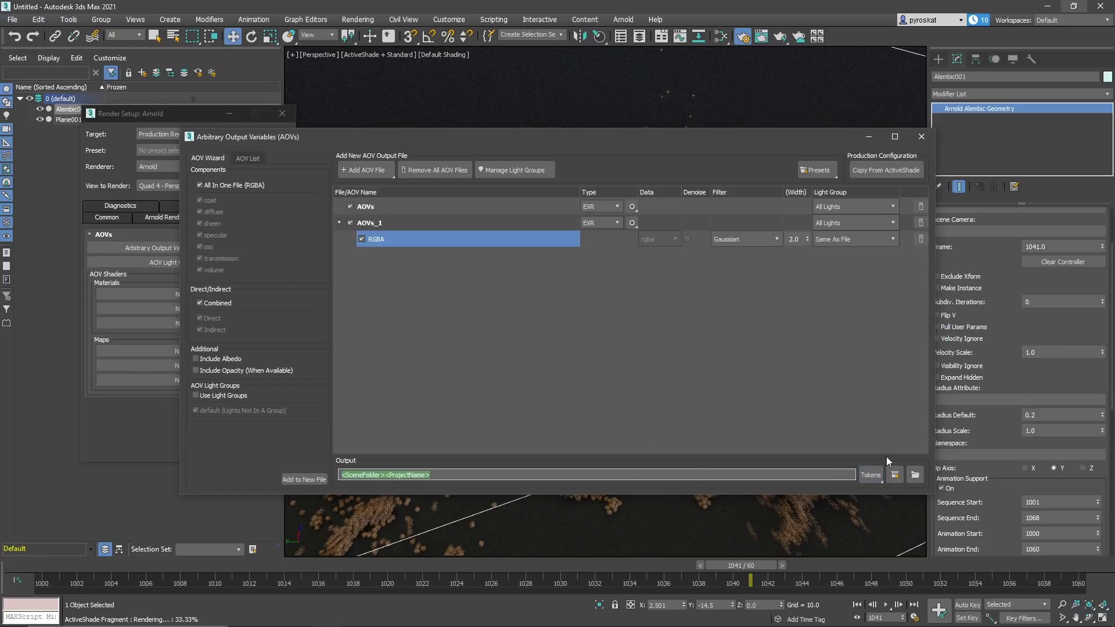
pyautogui.click(871, 475)
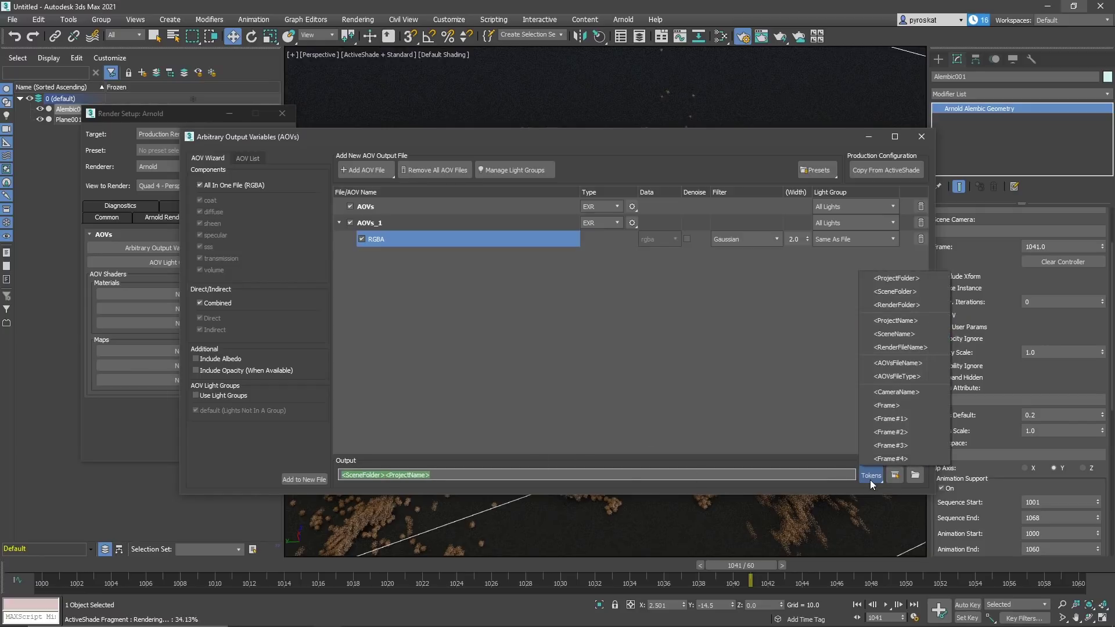
pyautogui.click(917, 392)
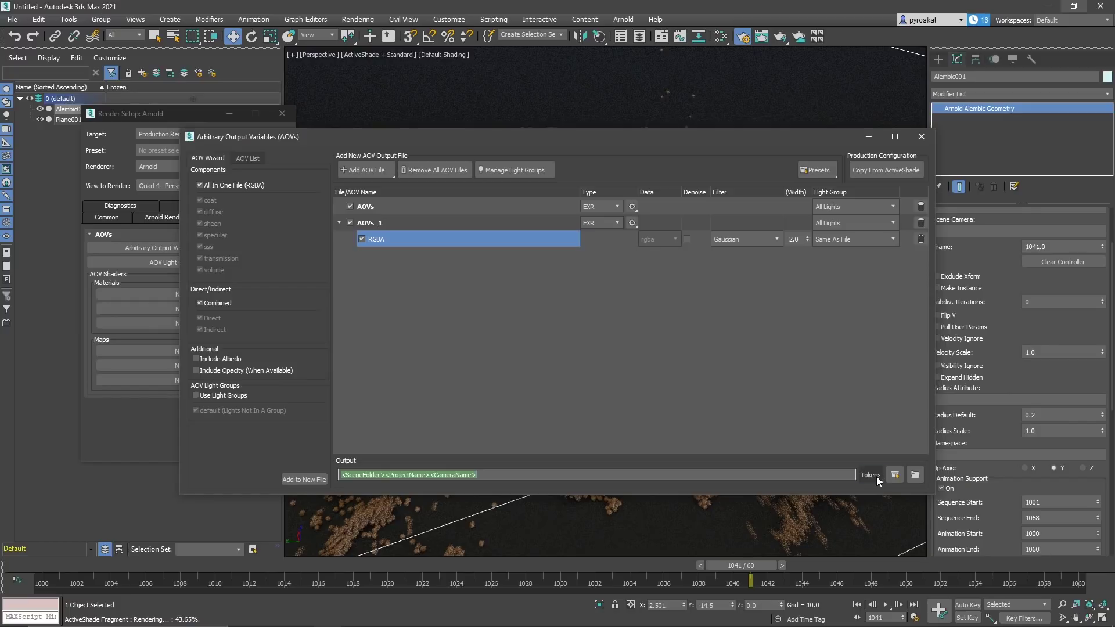
pyautogui.click(876, 477)
pyautogui.click(883, 406)
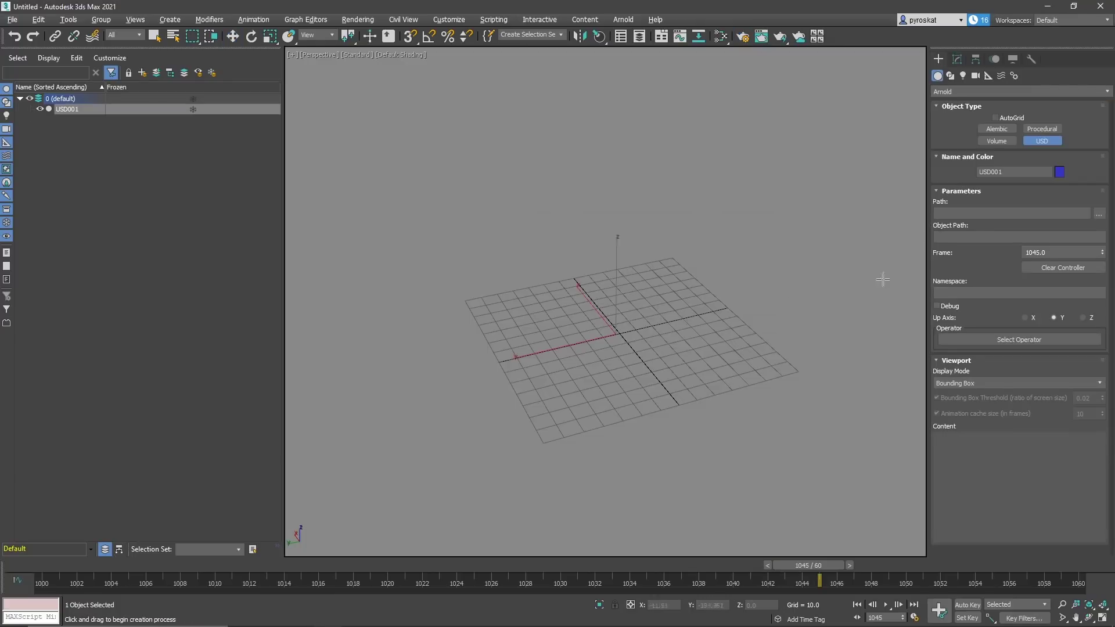
# Step: Load Kitchen_set.usd into the USD object and frame it in the viewport
pyautogui.click(1098, 214)
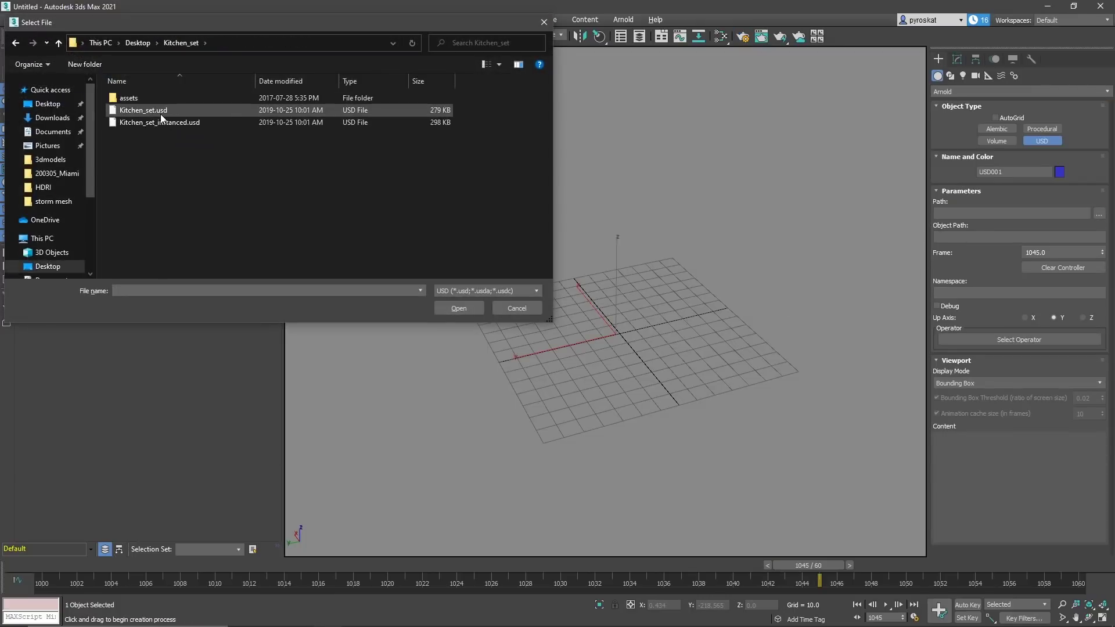
pyautogui.doubleClick(164, 114)
pyautogui.press('z')
# Step: Try per-object box, points and wireframe displays, set Up Axis to Z, then return to a single bounding box
pyautogui.click(988, 383)
pyautogui.click(982, 402)
pyautogui.click(982, 383)
pyautogui.click(946, 416)
pyautogui.click(981, 382)
pyautogui.click(951, 426)
pyautogui.click(982, 382)
pyautogui.click(1084, 318)
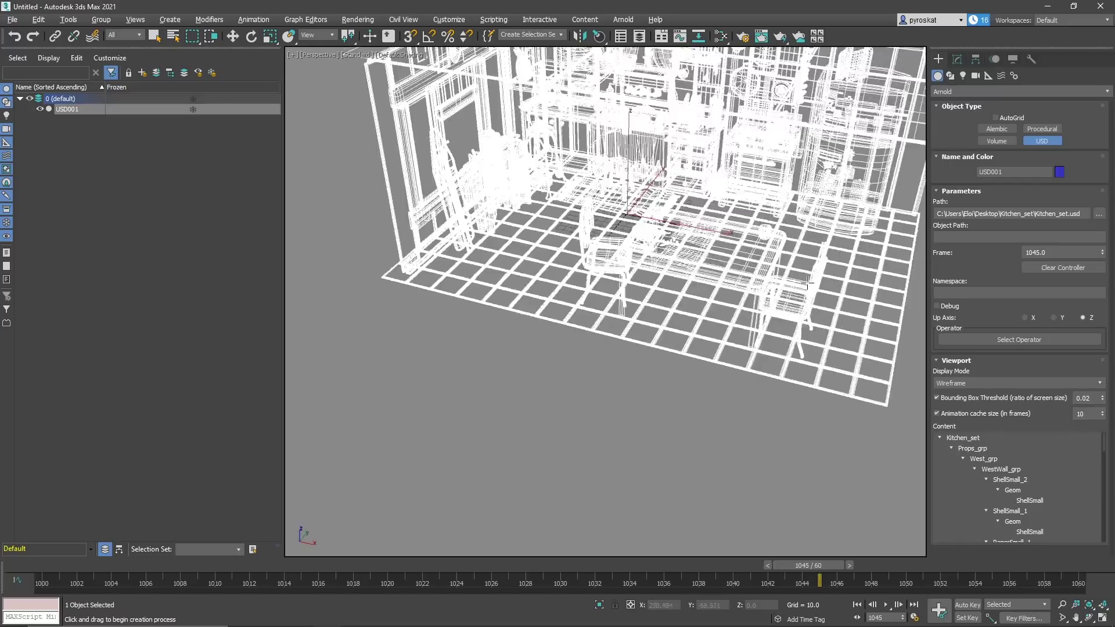
pyautogui.click(981, 382)
pyautogui.click(967, 396)
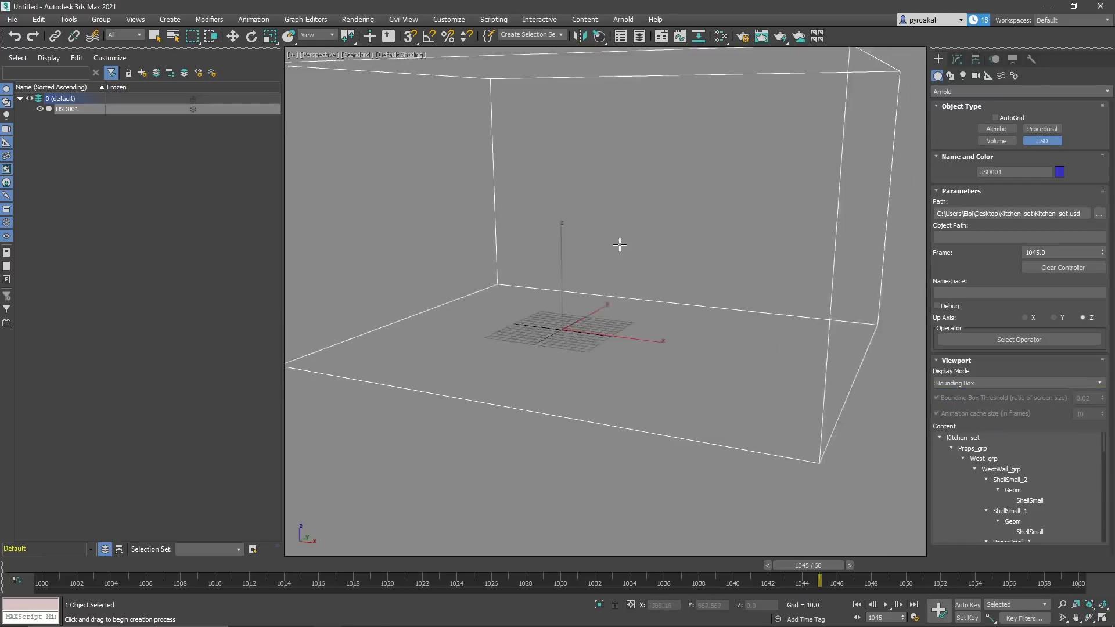
# Step: Switch the viewport to ActiveShade and open options for the ShellSmall part in the USD hierarchy
pyautogui.click(358, 55)
pyautogui.click(395, 110)
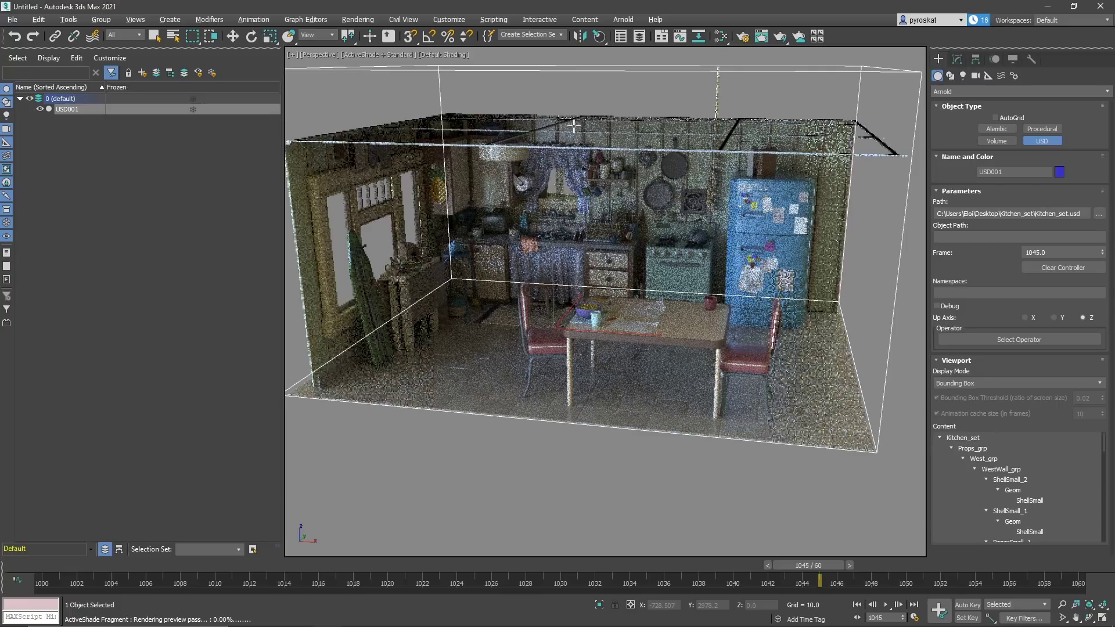
pyautogui.click(999, 480)
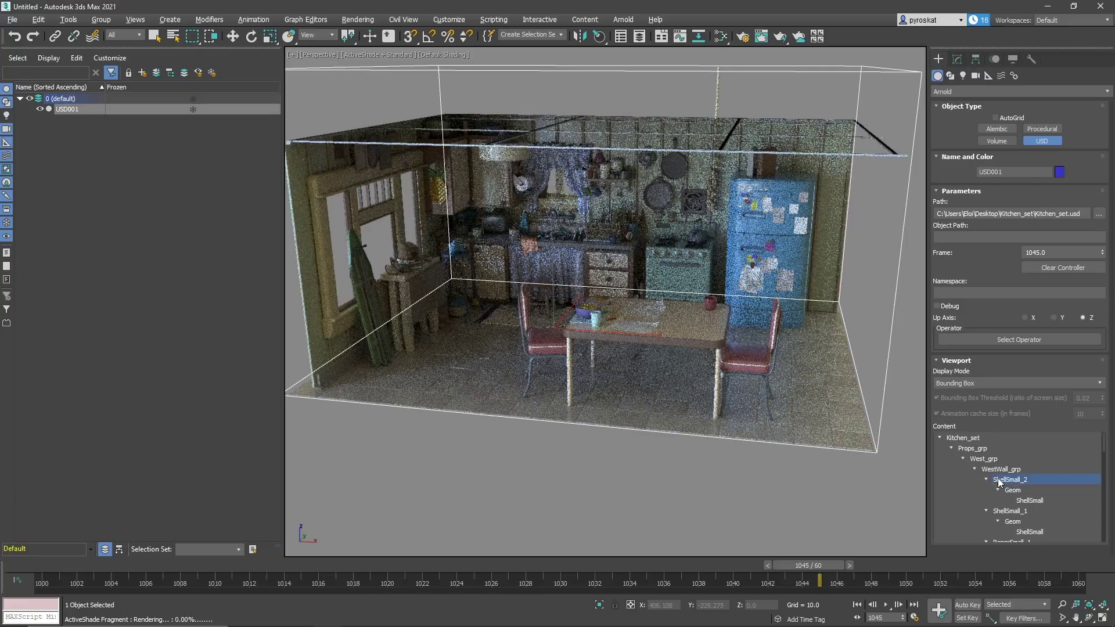
pyautogui.rightClick(1036, 503)
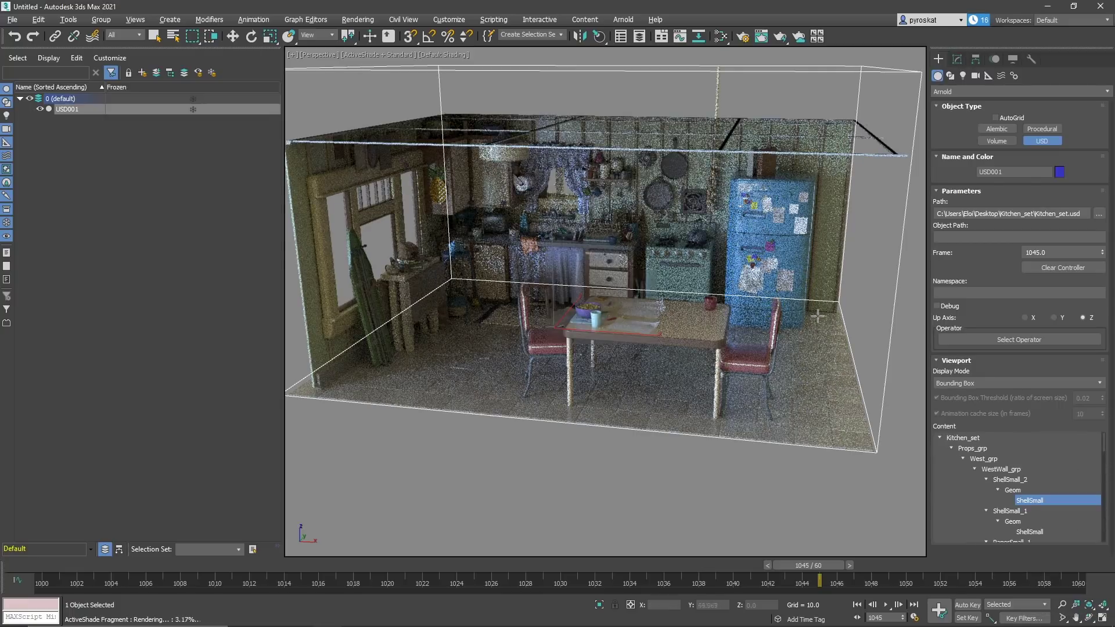
pyautogui.scroll(10, 687, 251)
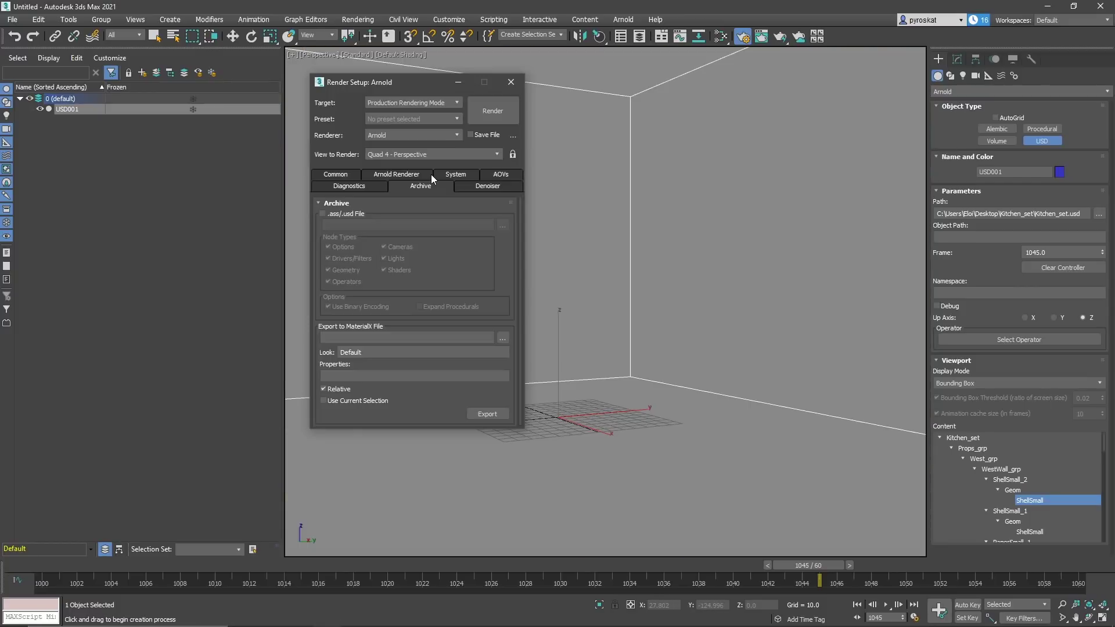
# Step: Enable .ass/.usd archive export and choose a save location, keeping the Arnold Scene Source/USD file type
pyautogui.click(322, 214)
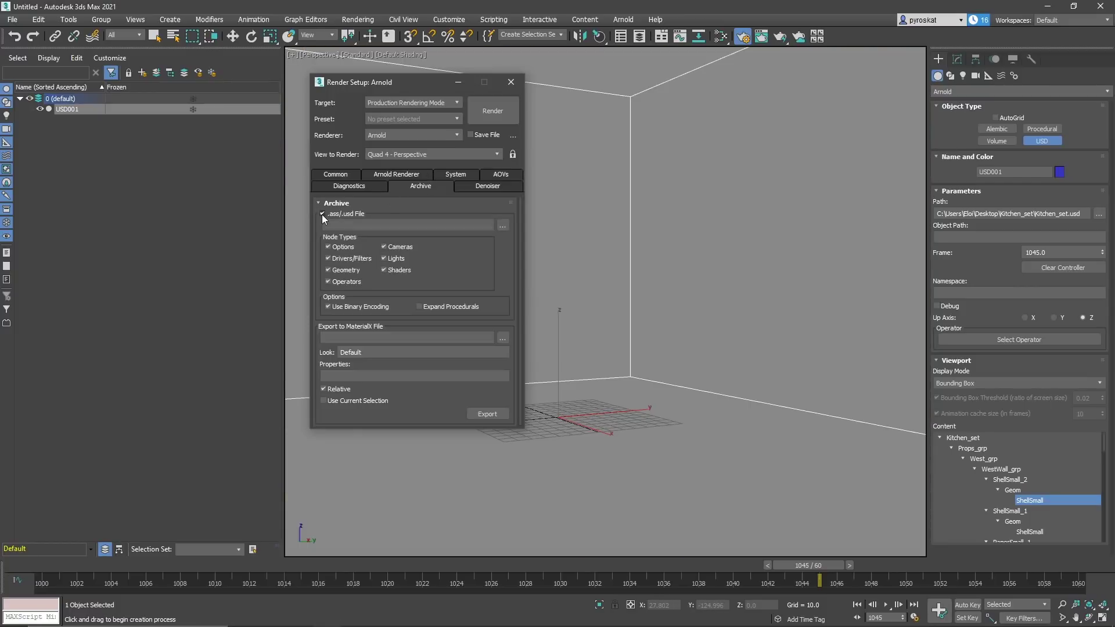
pyautogui.click(503, 226)
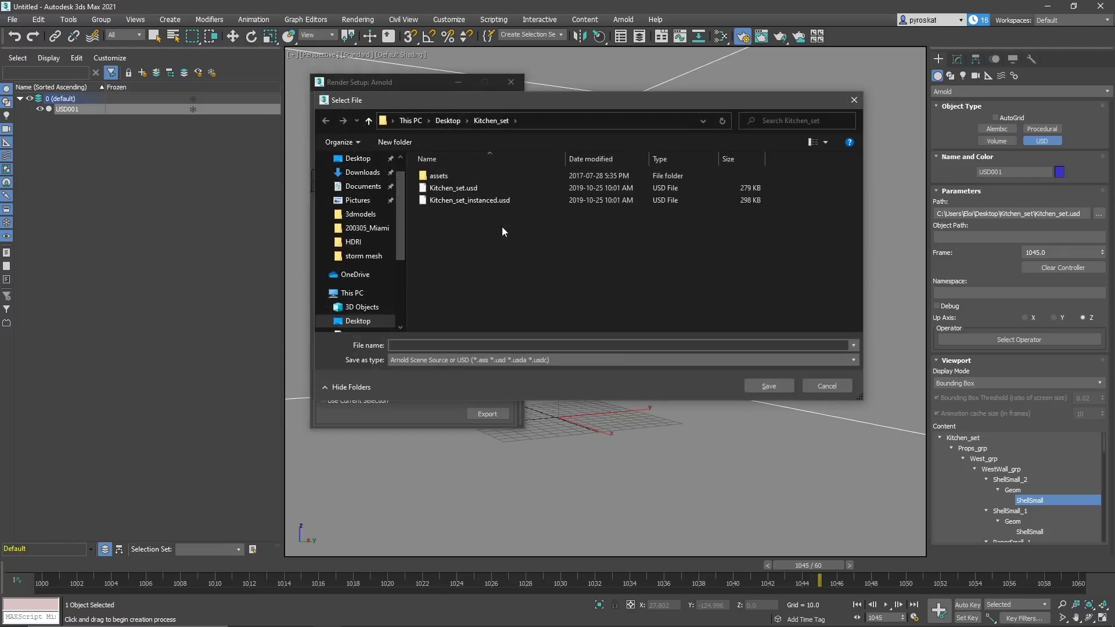
pyautogui.click(541, 359)
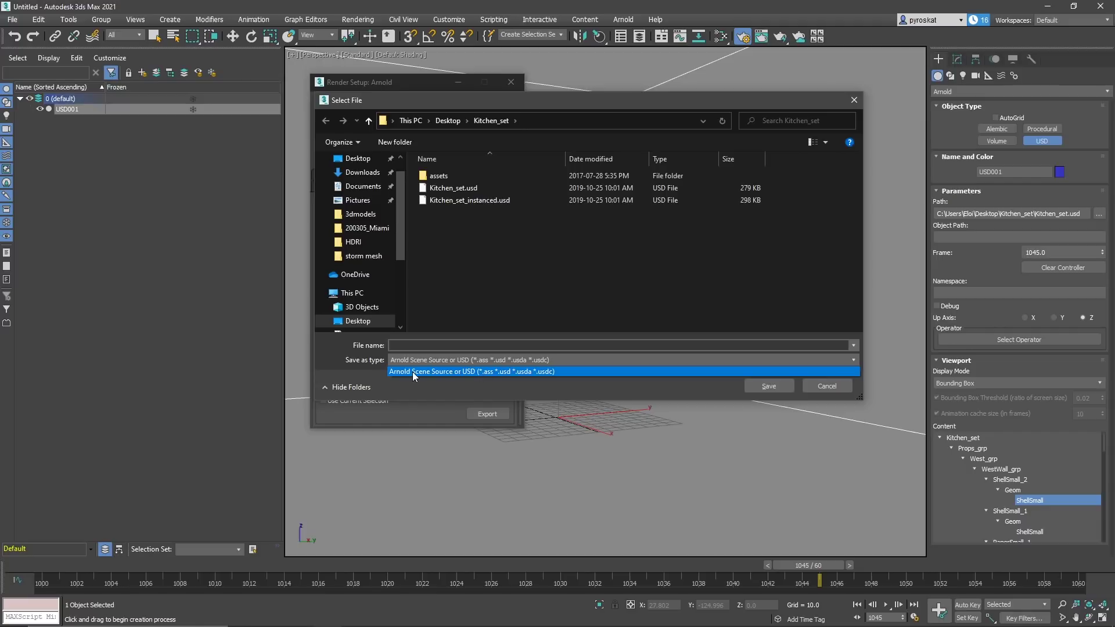
pyautogui.click(503, 372)
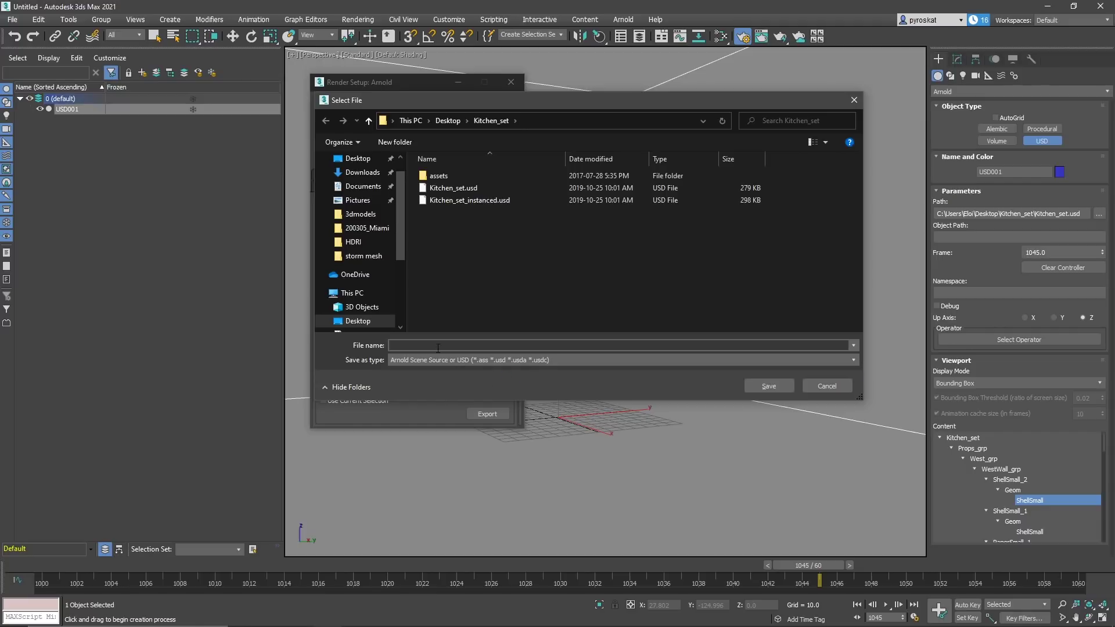
# Step: Close the save dialog and highlight the Alembic animation and AOV token notes in the MAXtoA 4.0.4.36 release notes
pyautogui.click(859, 103)
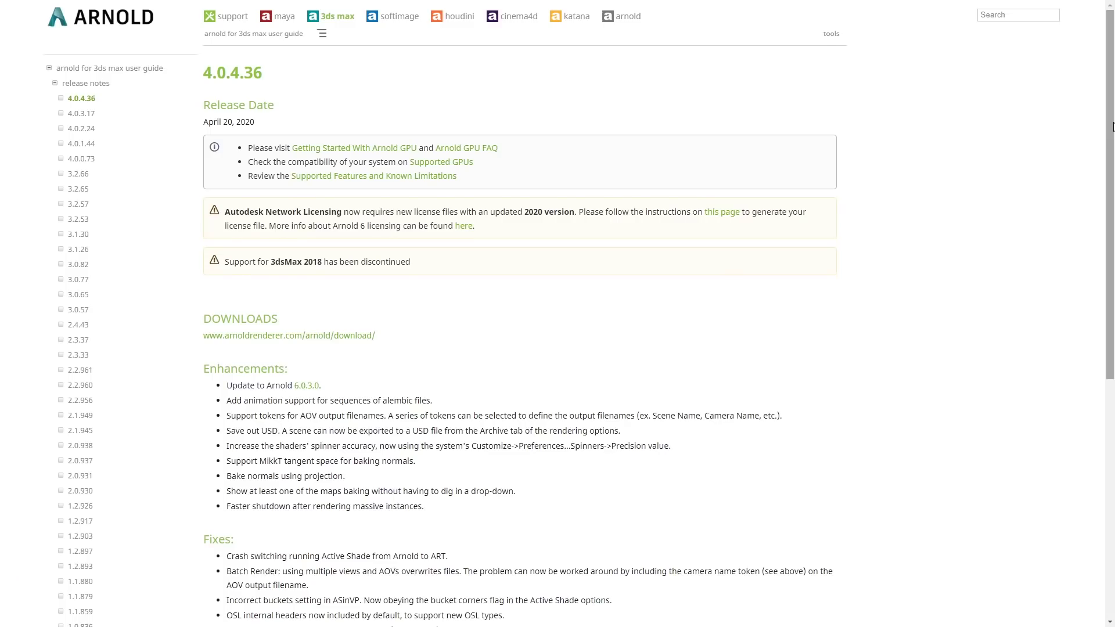
pyautogui.moveTo(1113, 127); pyautogui.dragTo(1113, 205)
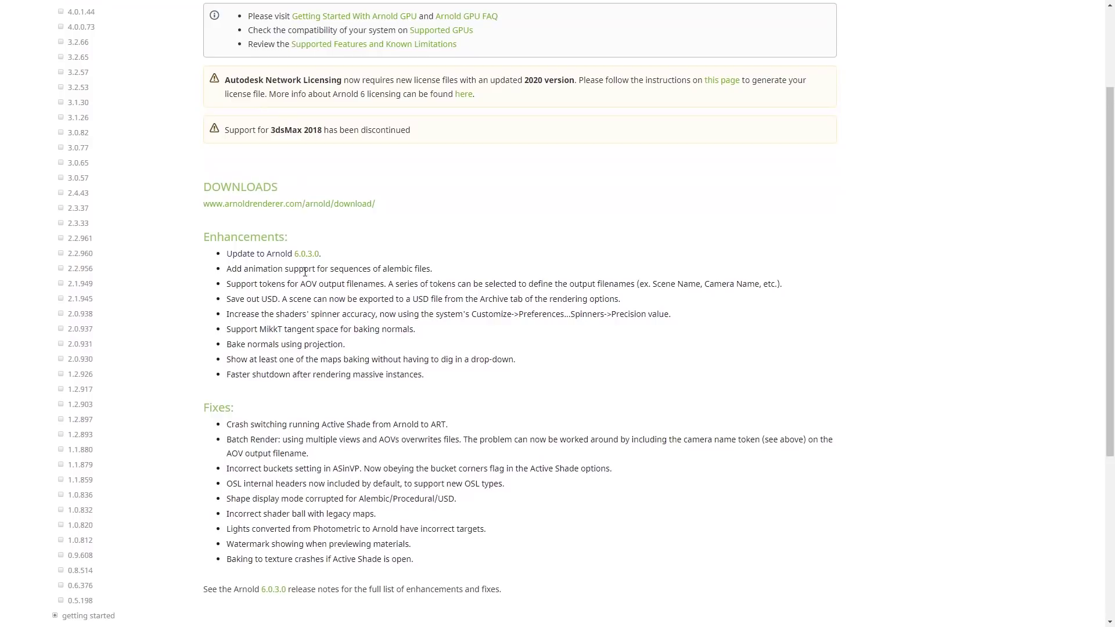
pyautogui.moveTo(238, 268); pyautogui.dragTo(459, 272)
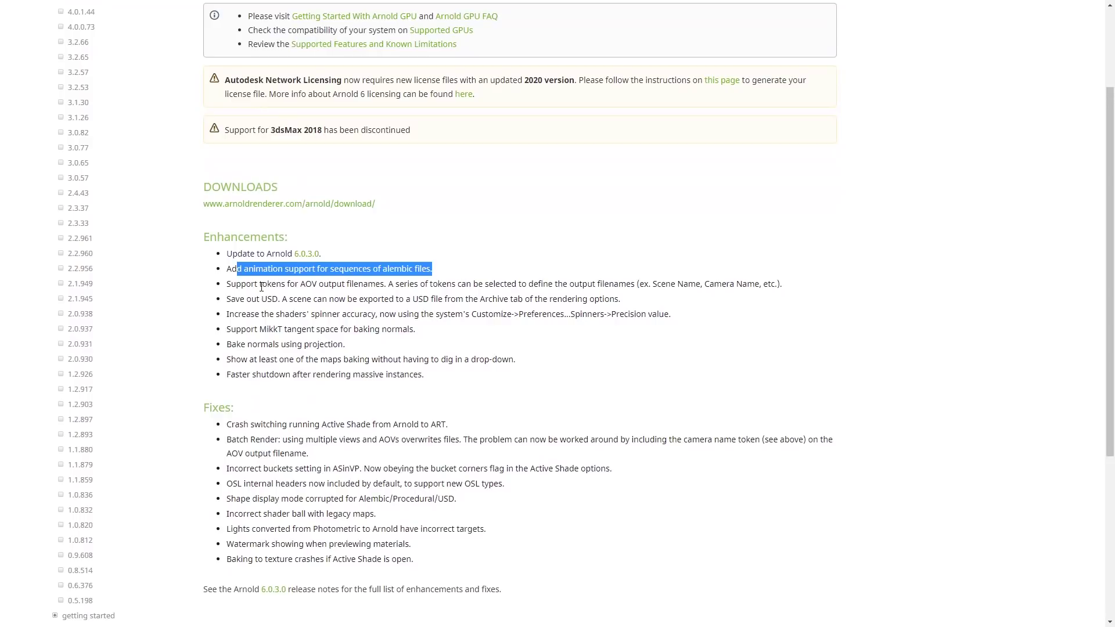
pyautogui.moveTo(261, 284); pyautogui.dragTo(595, 284)
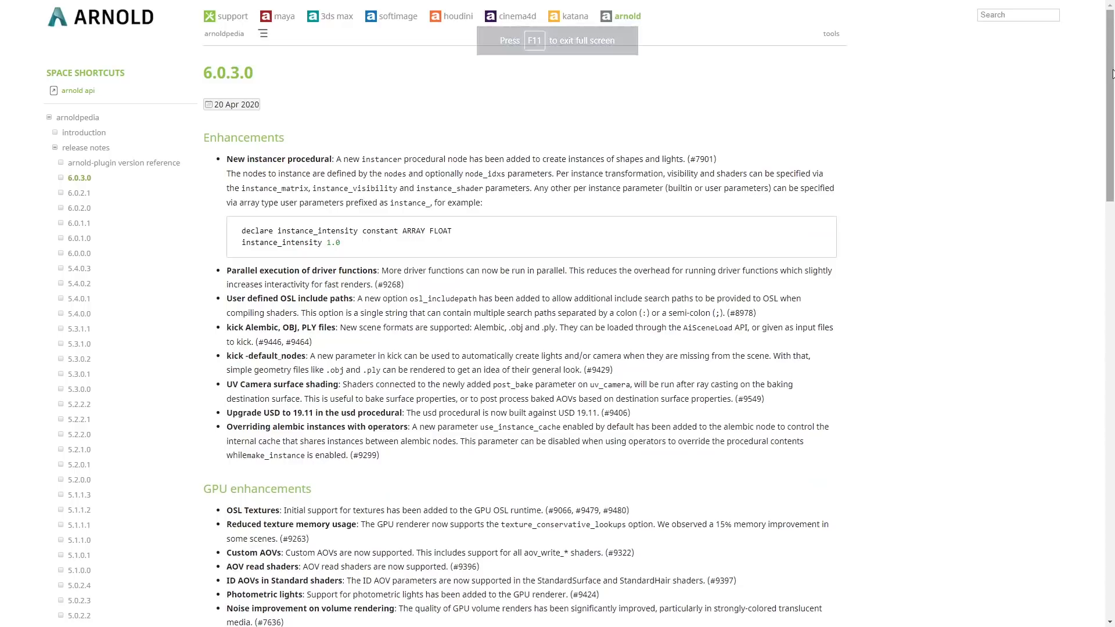
pyautogui.moveTo(1112, 74); pyautogui.dragTo(1105, 266)
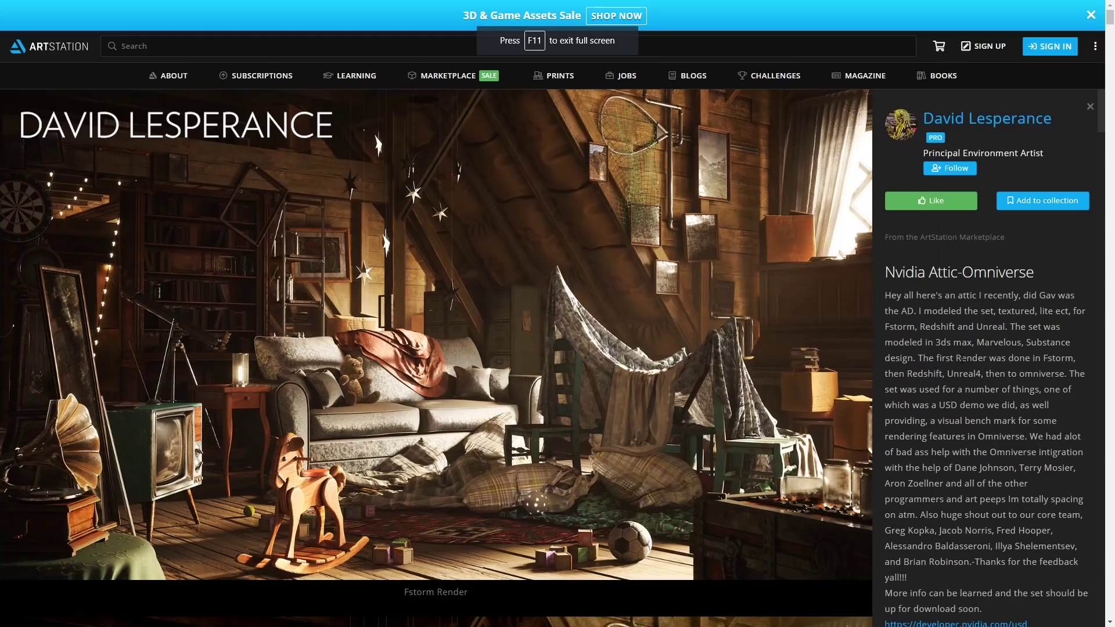
# Step: Dismiss the ArtStation sale banner and scroll through the Attic-Omniverse post's description and comments
pyautogui.scroll(-3, 962, 358)
pyautogui.click(1092, 16)
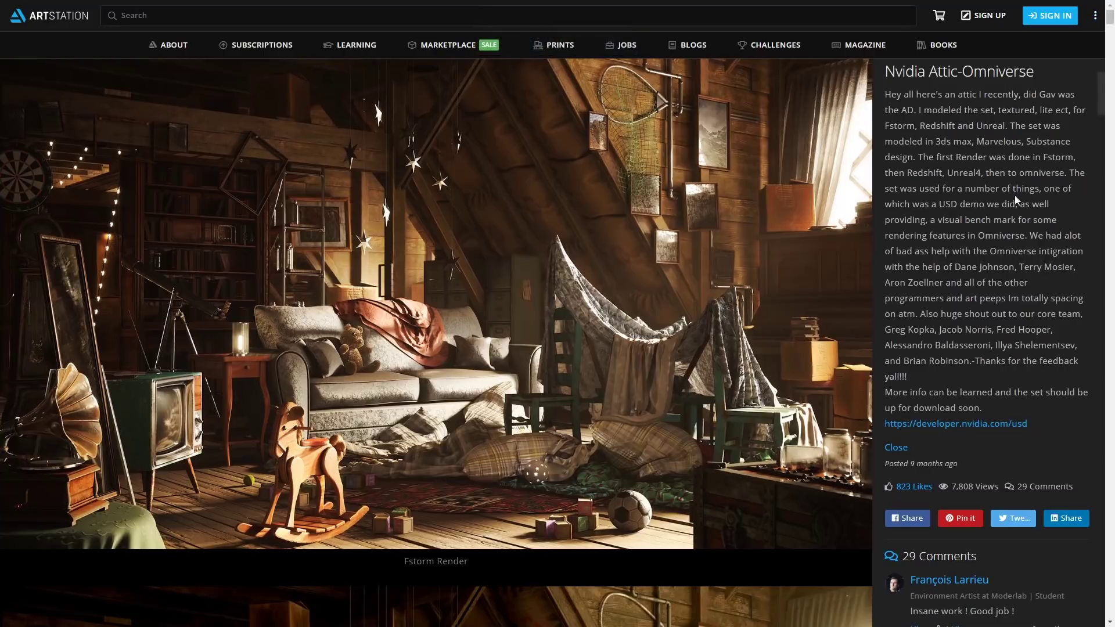
pyautogui.scroll(-6, 1011, 207)
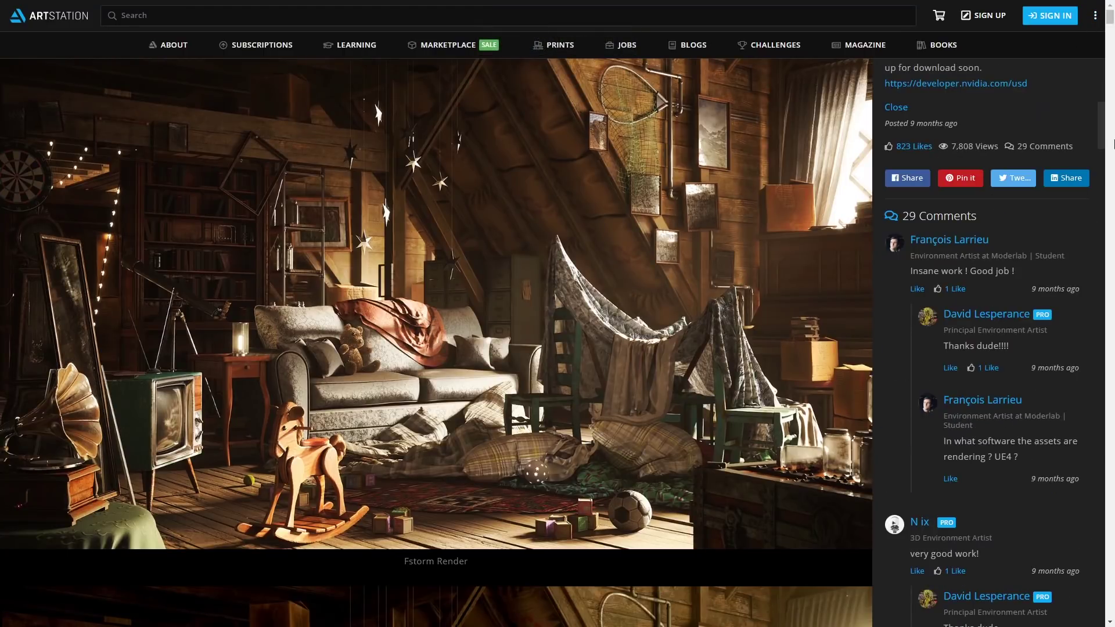
pyautogui.moveTo(1111, 17)
pyautogui.mouseDown()
pyautogui.moveTo(1110, 68)
pyautogui.moveTo(1111, 17)
pyautogui.mouseUp()
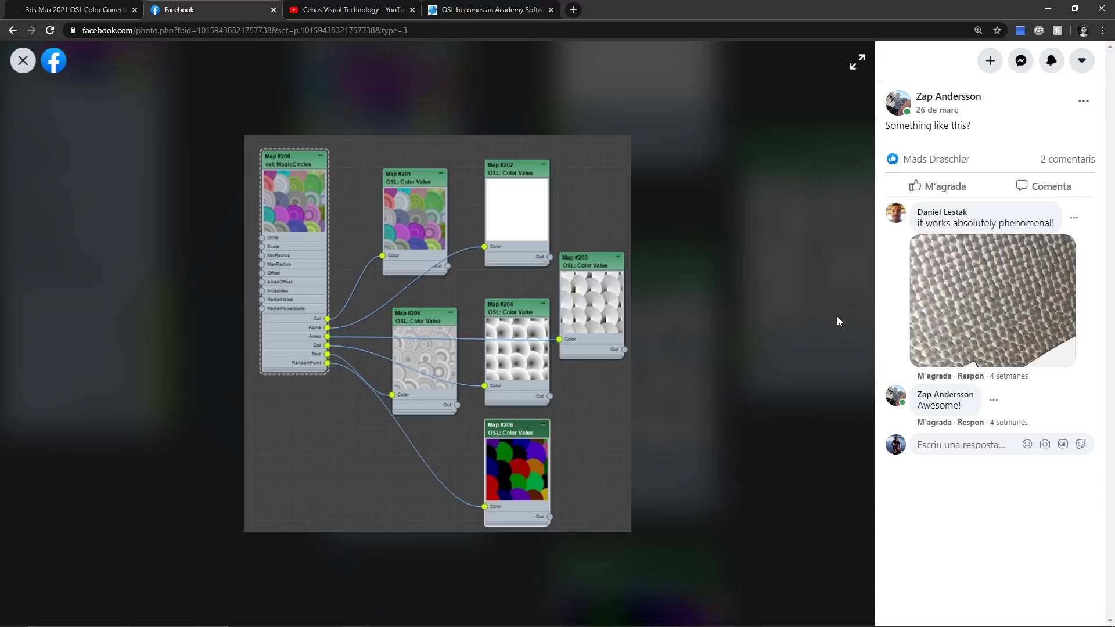
# Step: View the metal-scales, LunarPhase shader and moon images full size, closing each viewer afterwards
pyautogui.click(956, 316)
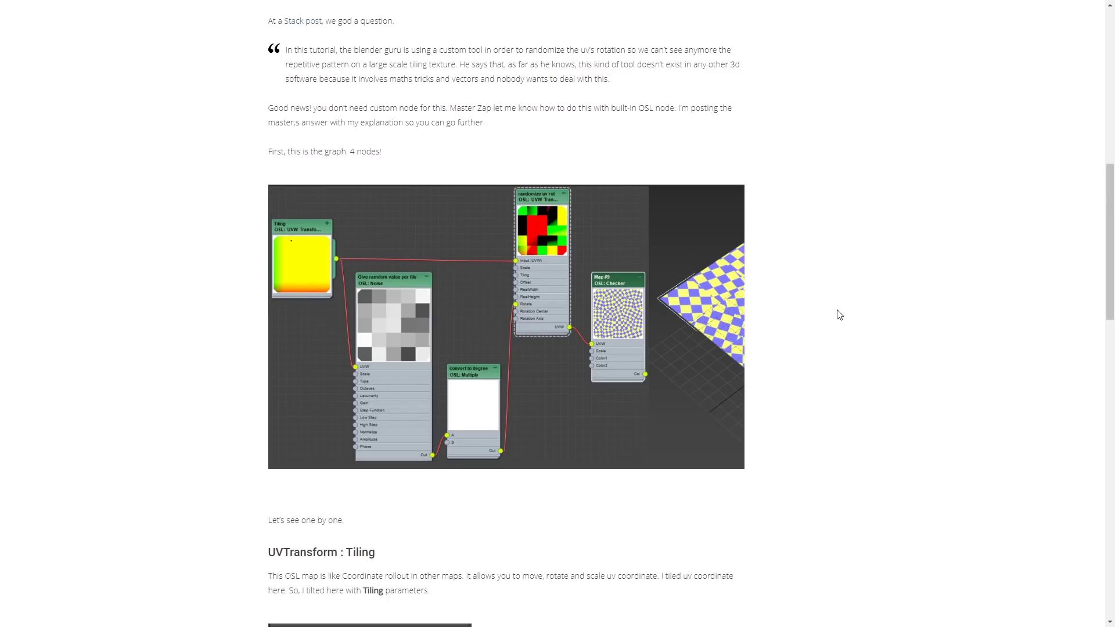
pyautogui.scroll(-8, 839, 314)
pyautogui.scroll(-9, 839, 314)
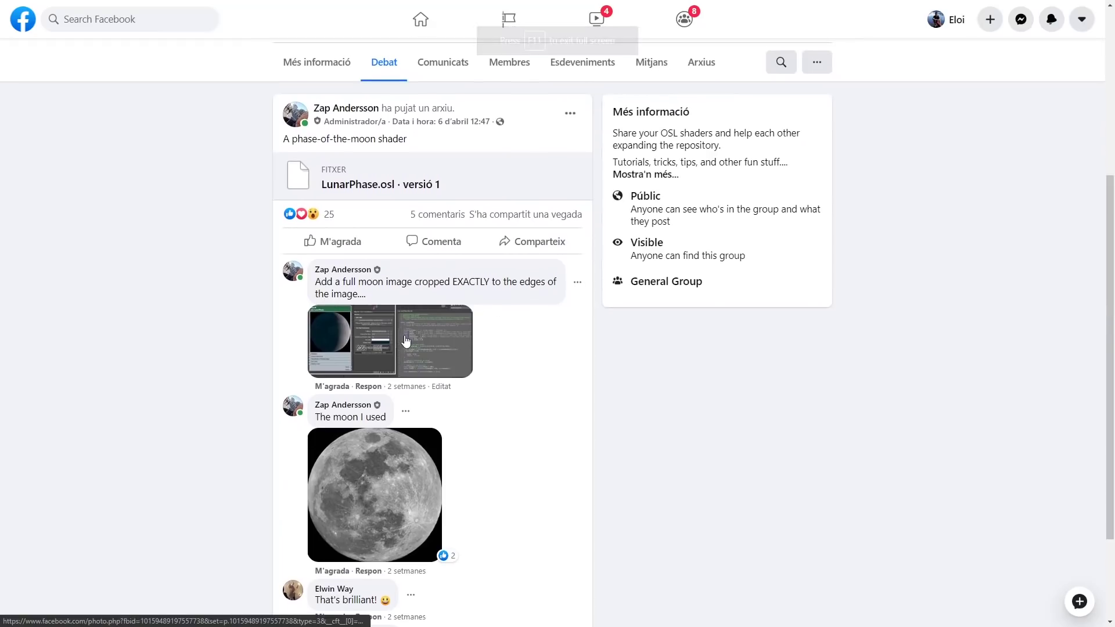
pyautogui.click(404, 339)
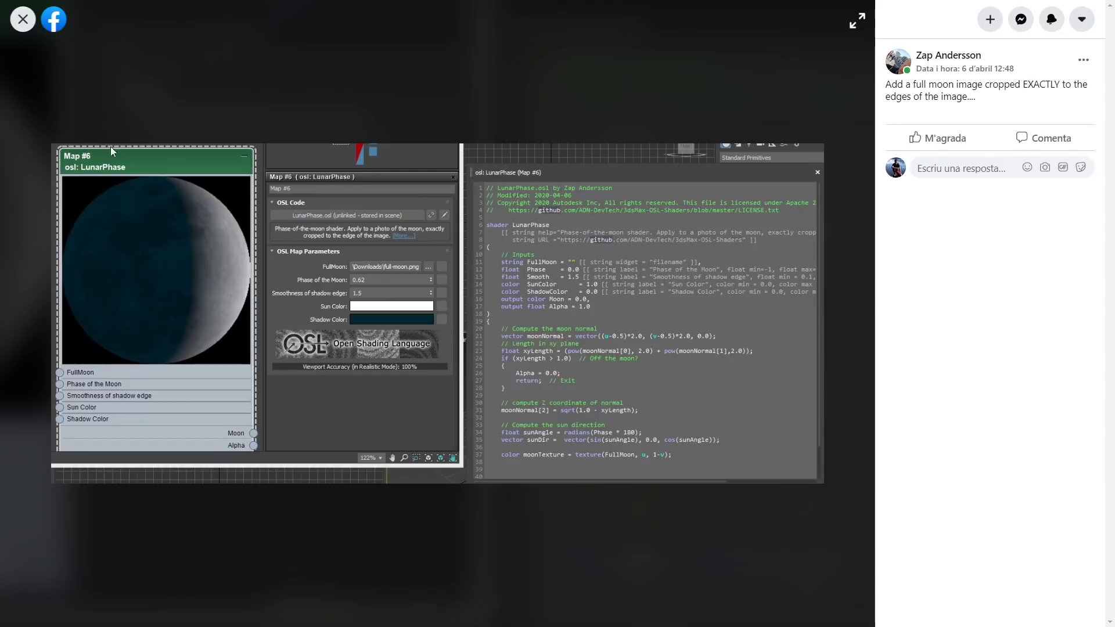
pyautogui.click(22, 19)
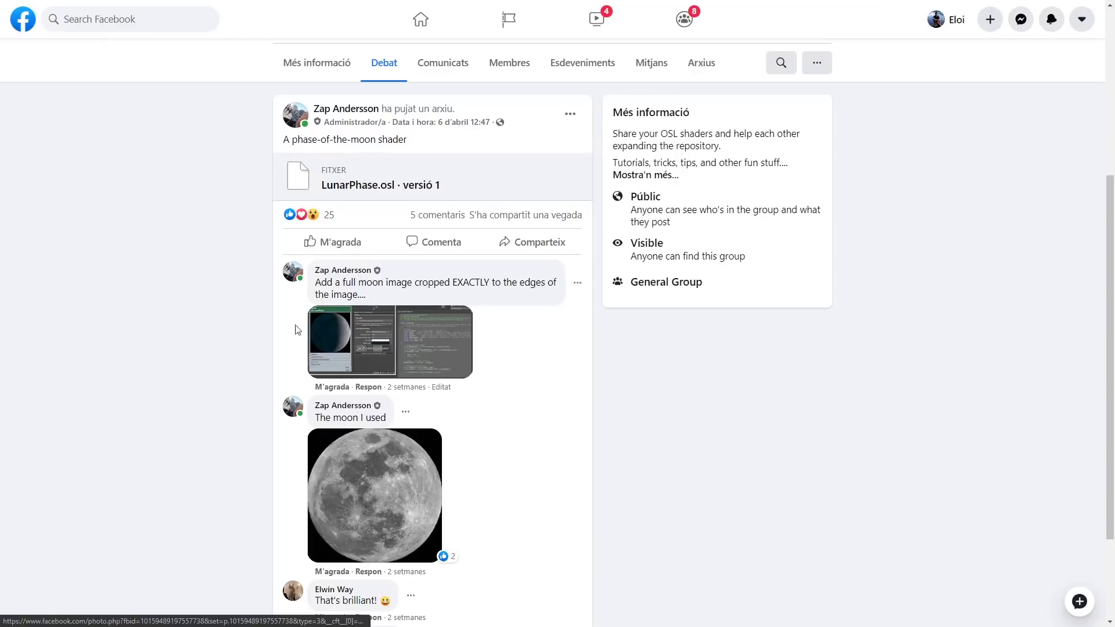
pyautogui.click(354, 475)
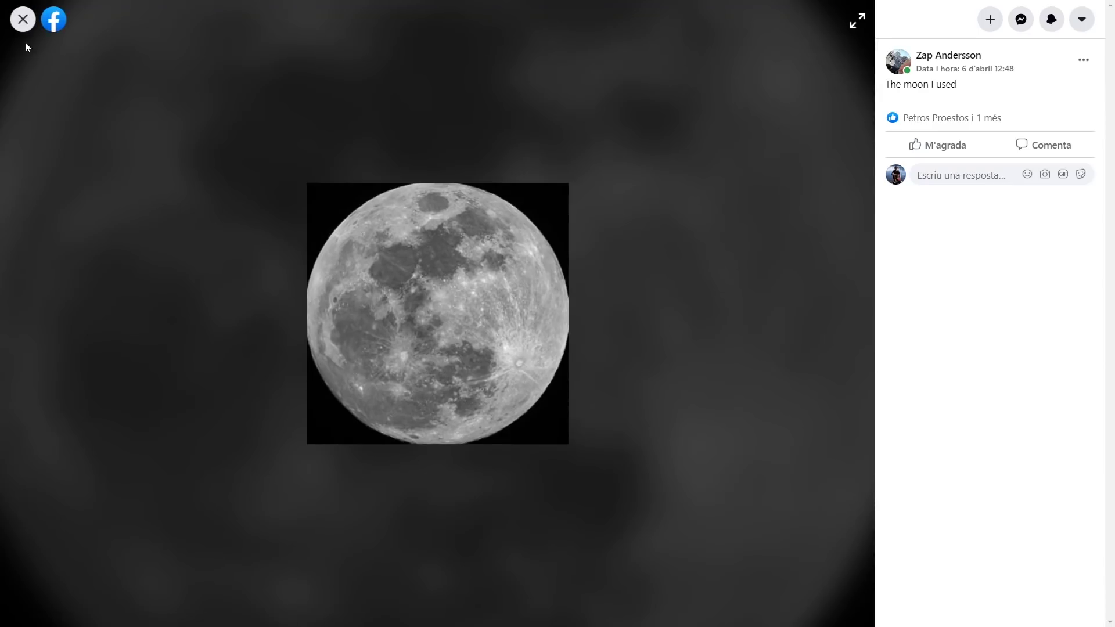
pyautogui.click(23, 20)
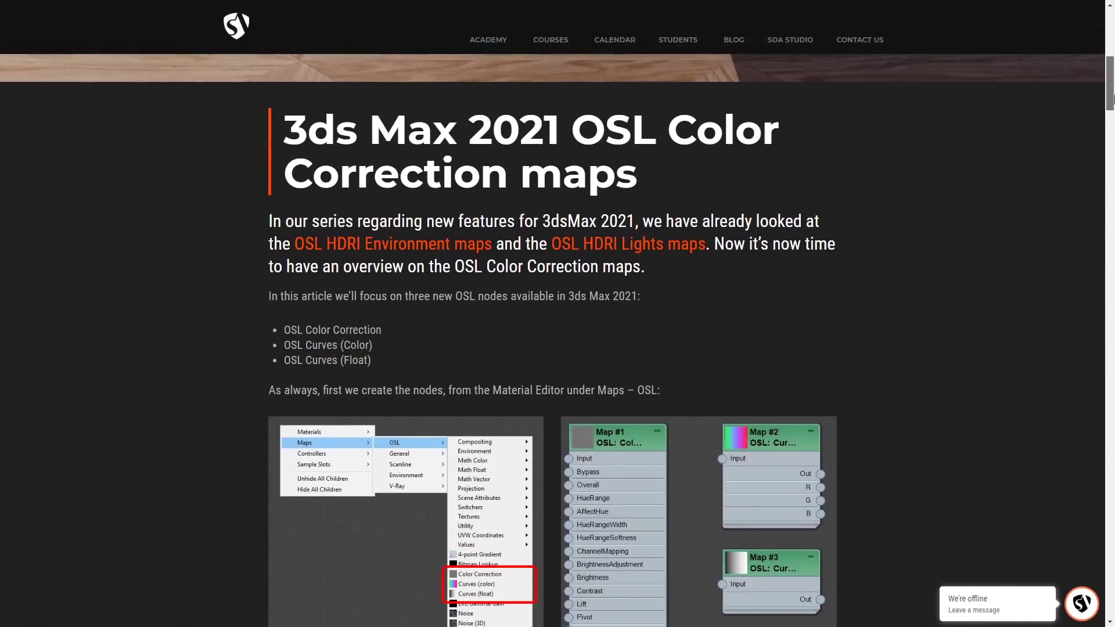
# Step: Scroll the OSL Color Correction article, sliding the parquet comparisons and leaving the last mostly on Arnold
pyautogui.moveTo(1111, 99); pyautogui.dragTo(1092, 284)
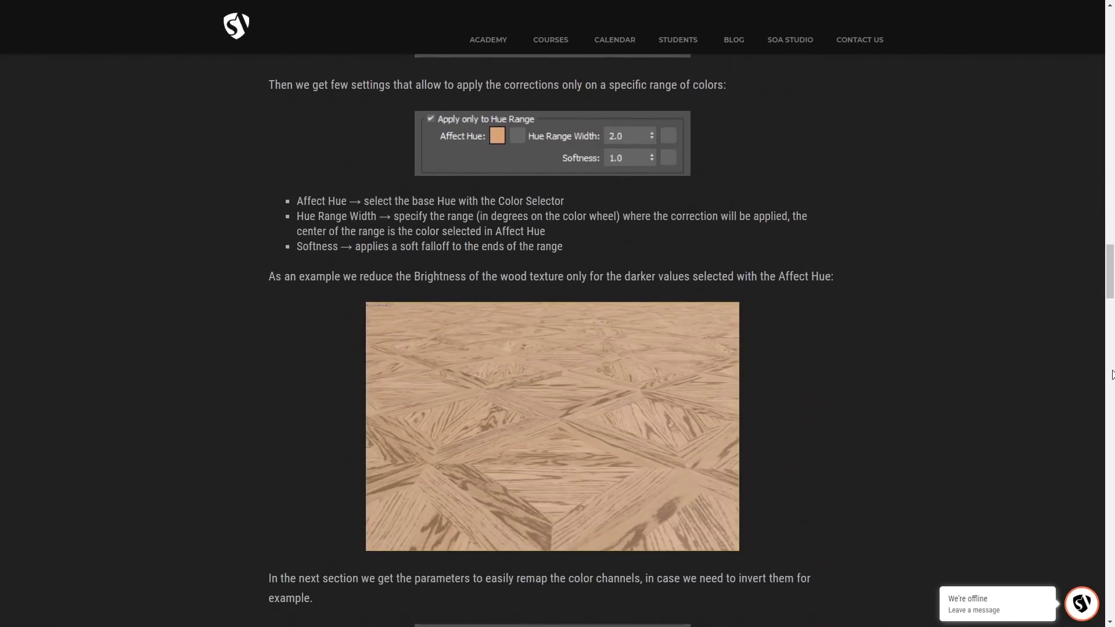
pyautogui.click(1112, 328)
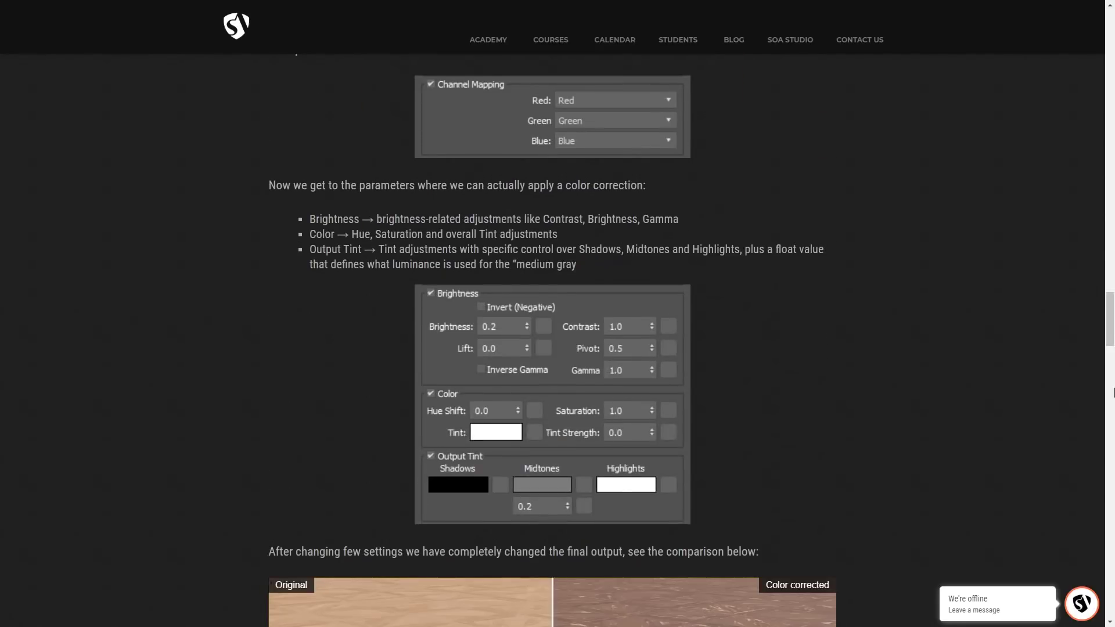
pyautogui.click(1112, 397)
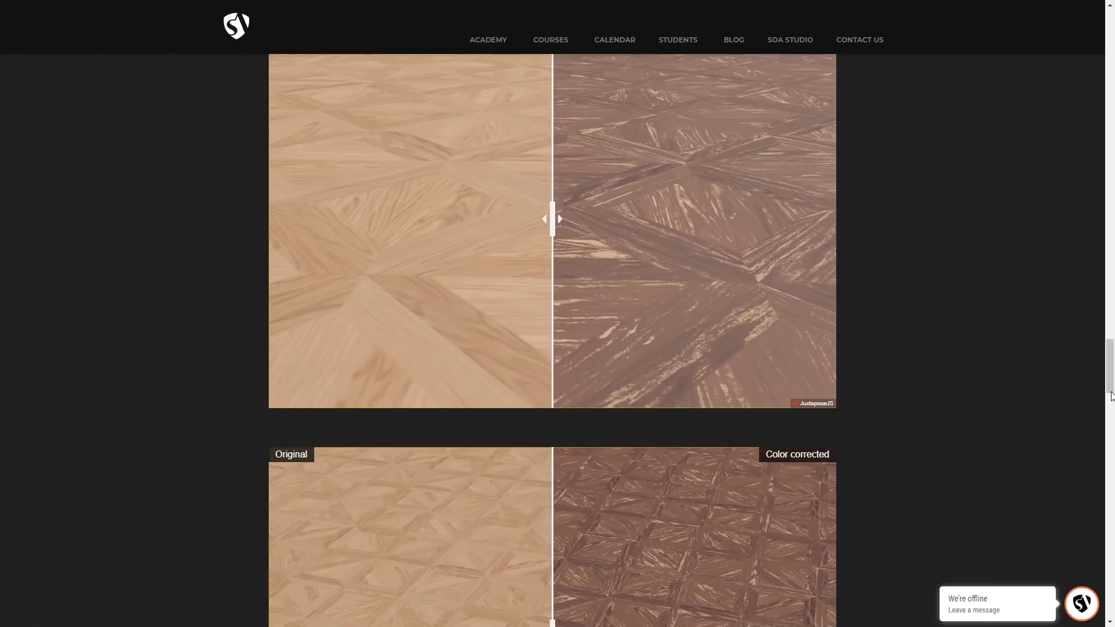
pyautogui.moveTo(547, 221); pyautogui.dragTo(425, 221)
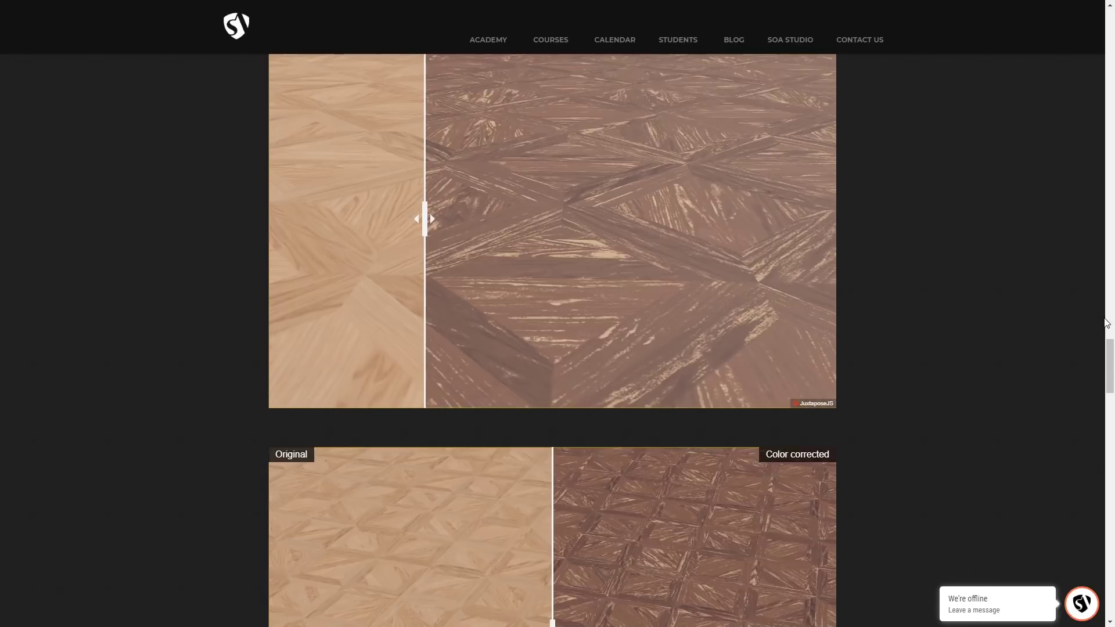
pyautogui.moveTo(1108, 353); pyautogui.dragTo(1059, 378)
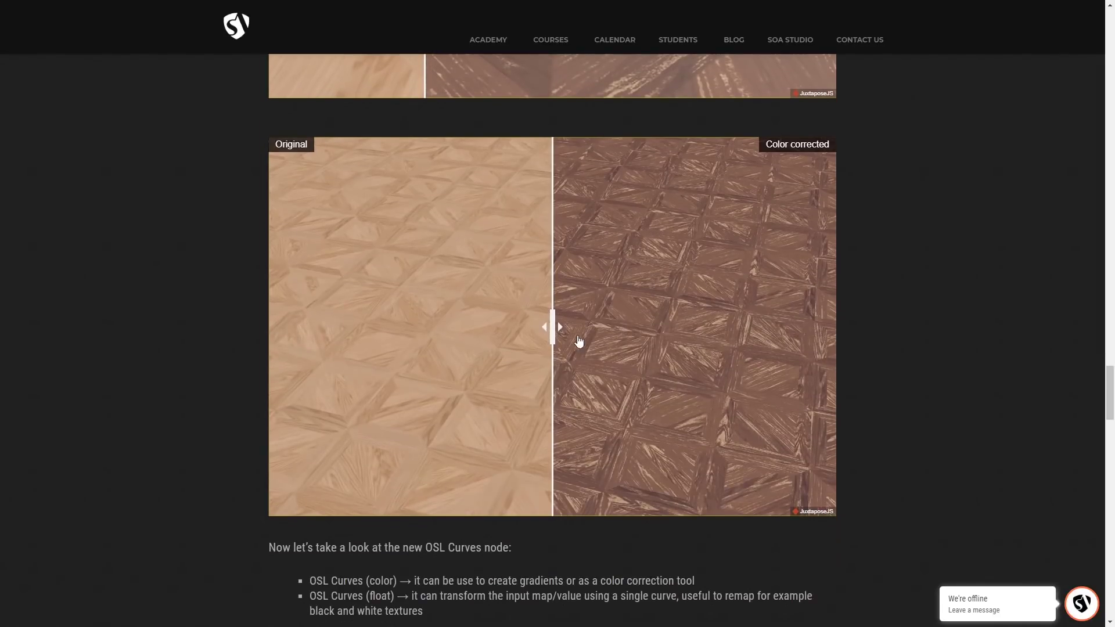
pyautogui.moveTo(550, 326); pyautogui.dragTo(662, 326)
pyautogui.scroll(-20, 662, 326)
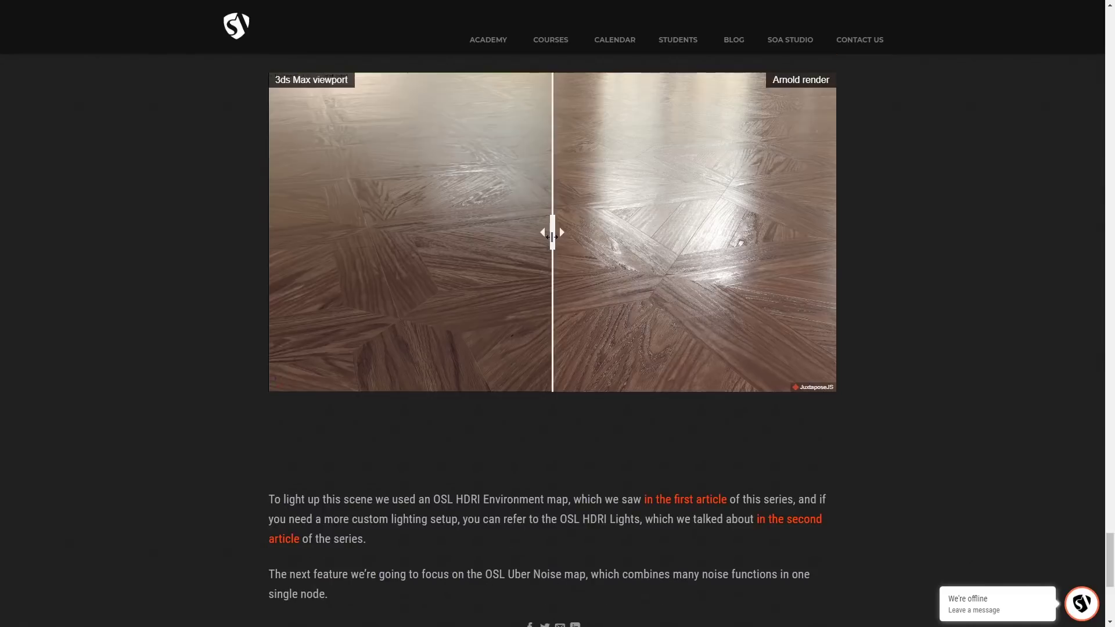
pyautogui.moveTo(552, 232); pyautogui.dragTo(331, 232)
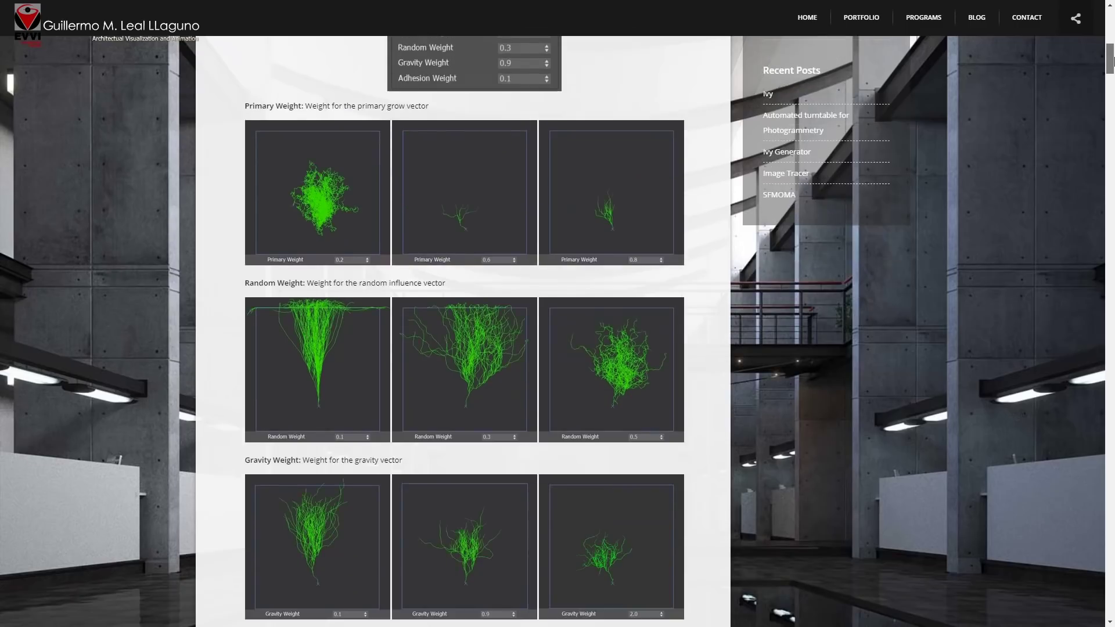
# Step: Scroll the ivy generator page through its Primary, Random and Gravity Weight growth examples
pyautogui.scroll(-1, 1111, 60)
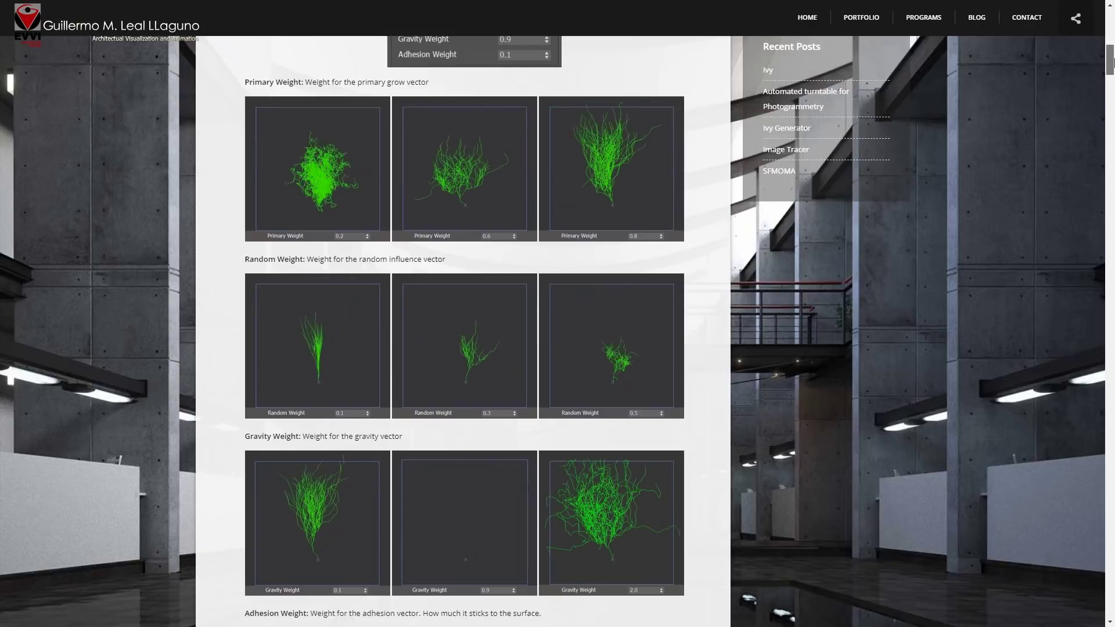
pyautogui.moveTo(1111, 60); pyautogui.dragTo(1111, 105)
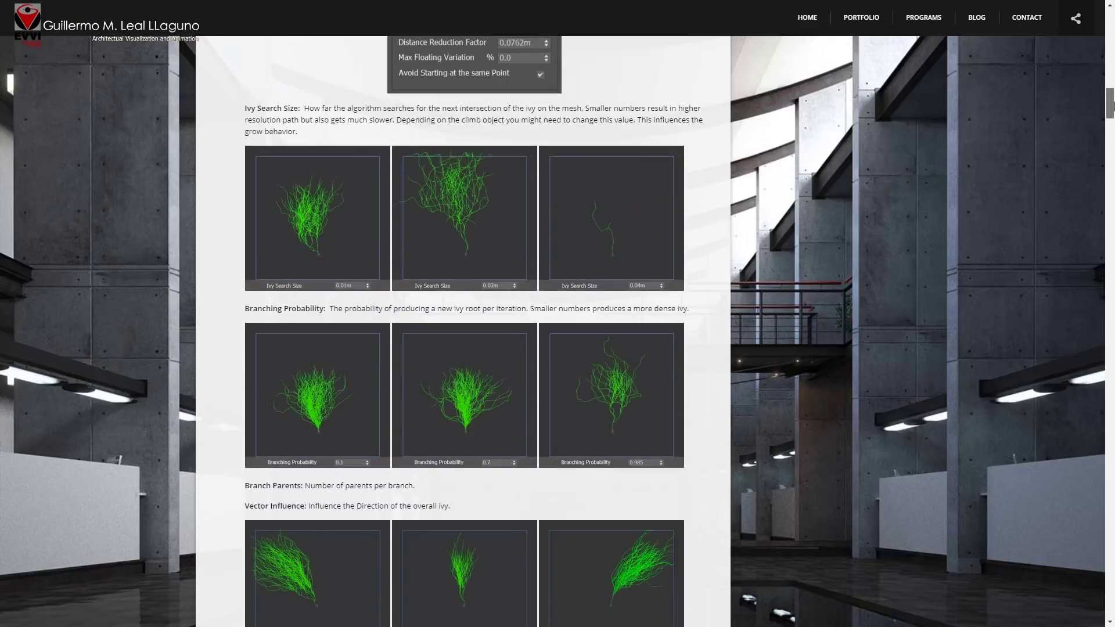
pyautogui.moveTo(1111, 105); pyautogui.dragTo(1112, 129)
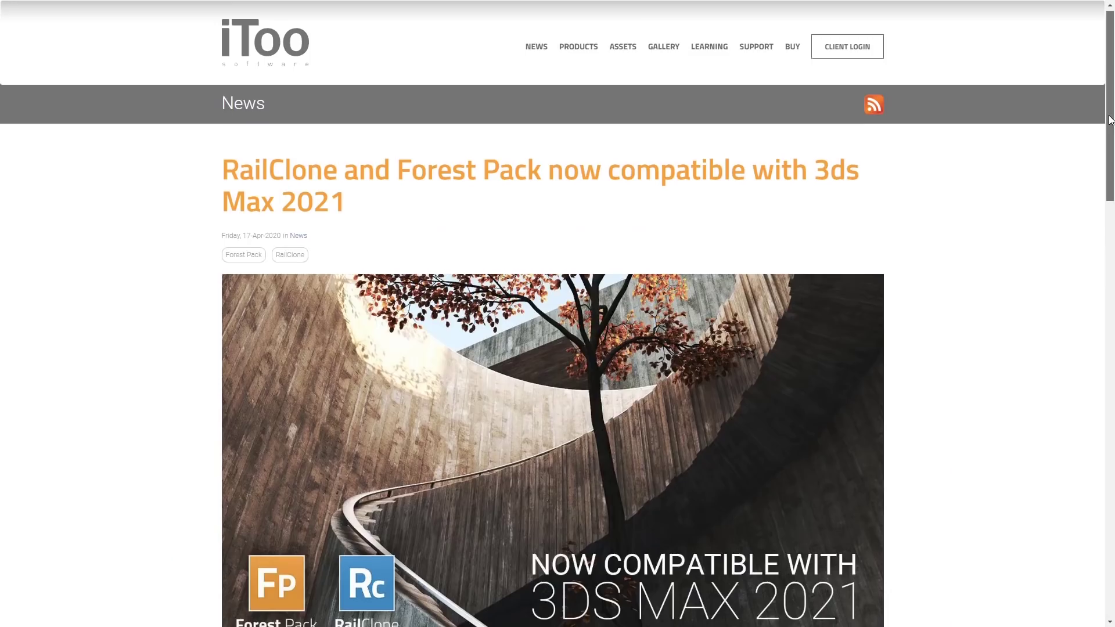
pyautogui.moveTo(1111, 136); pyautogui.dragTo(1081, 393)
# Step: Start the embedded quick tip tutorial video on the news page
pyautogui.click(552, 292)
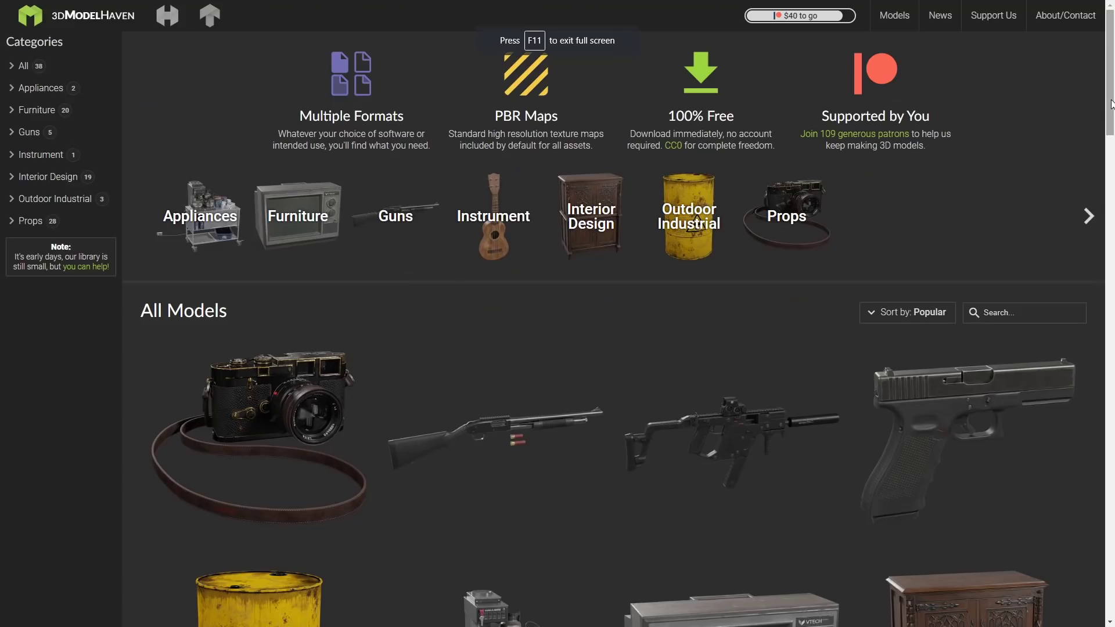
# Step: Scroll the 3D Model Haven page down to the All Models gallery of free models
pyautogui.moveTo(1112, 104); pyautogui.dragTo(1112, 461)
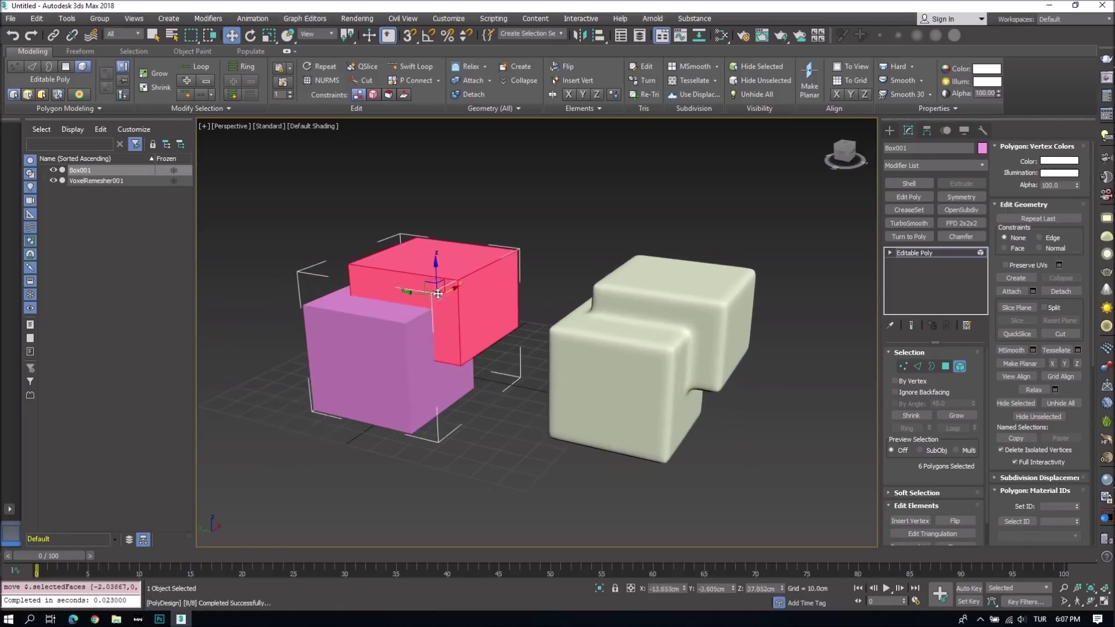
# Step: Orbit around the boxes and rotate the pink faces -90° on X to stand them upright
pyautogui.press('F2')
pyautogui.keyDown('alt'); pyautogui.moveTo(429, 299); pyautogui.dragTo(535, 328, button='middle'); pyautogui.keyUp('alt')
pyautogui.moveTo(535, 328); pyautogui.dragTo(515, 269)
pyautogui.keyDown('alt'); pyautogui.moveTo(516, 269); pyautogui.dragTo(519, 306, button='middle'); pyautogui.keyUp('alt')
pyautogui.press('e')
pyautogui.moveTo(519, 306); pyautogui.dragTo(494, 186)
pyautogui.hotkey('ctrl', 'z')
pyautogui.hotkey('ctrl', 'y')
# Step: Select VoxelRemesher001 and turn on Auto Update in its VoxelRemesher modifier
pyautogui.press('w')
pyautogui.keyDown('alt'); pyautogui.moveTo(755, 290); pyautogui.dragTo(845, 299, button='middle'); pyautogui.keyUp('alt')
pyautogui.scroll(2, 951, 385)
pyautogui.press('6')
pyautogui.click(785, 349)
pyautogui.keyDown('alt'); pyautogui.moveTo(784, 349); pyautogui.dragTo(782, 343, button='middle'); pyautogui.keyUp('alt')
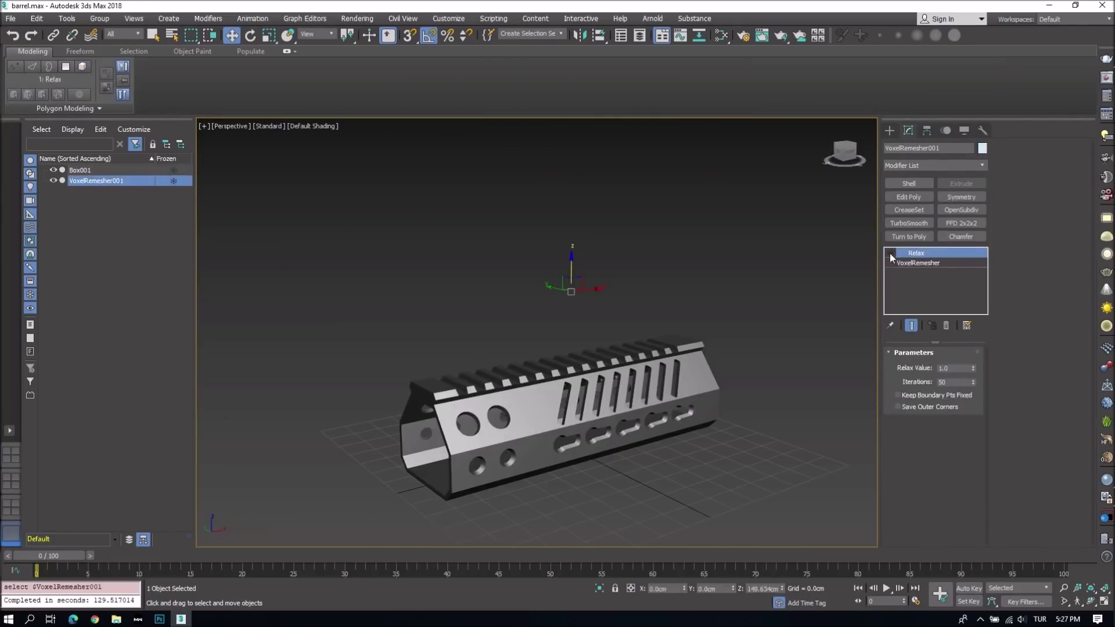
pyautogui.click(907, 262)
pyautogui.click(933, 447)
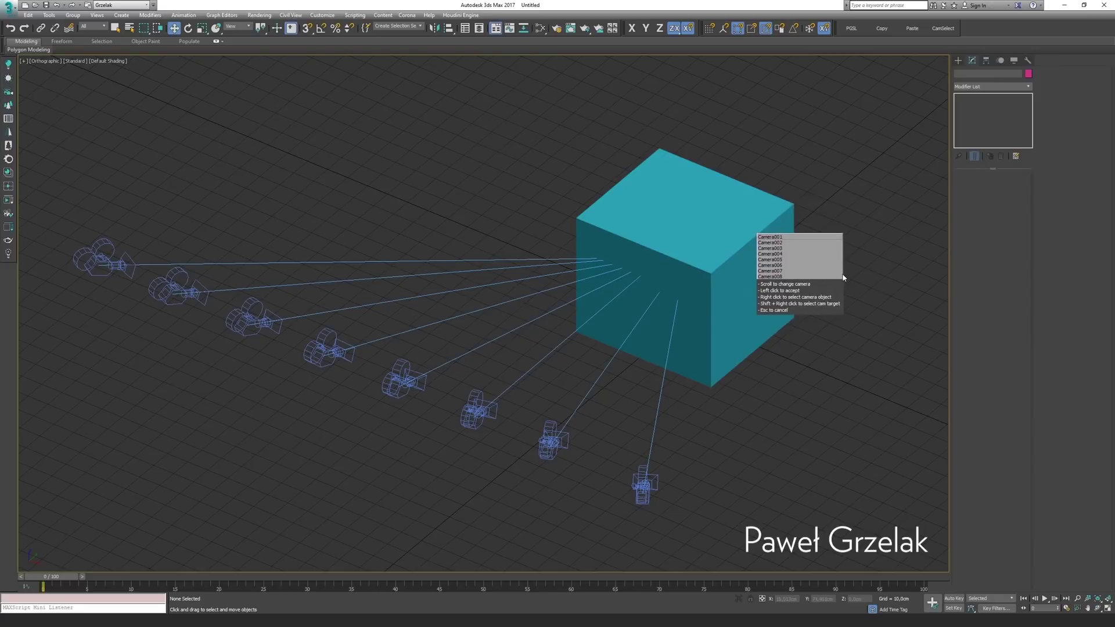
# Step: Cycle through the scene cameras with the wheel and accept Camera005 as the viewport camera
pyautogui.scroll(-9, 843, 278)
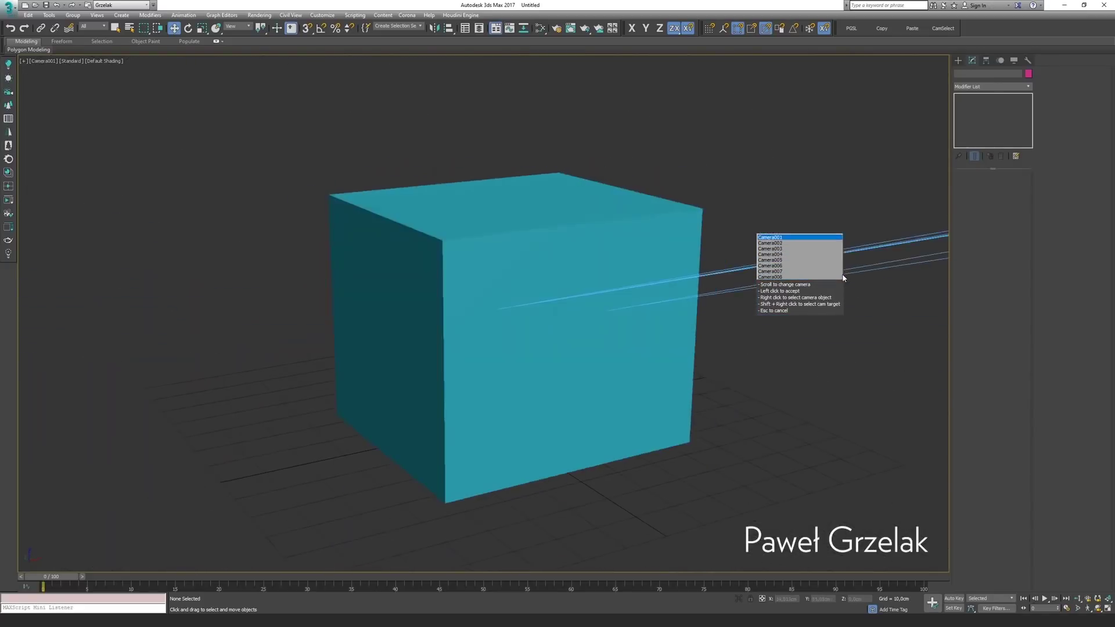
pyautogui.scroll(1, 843, 277)
pyautogui.scroll(1, 843, 278)
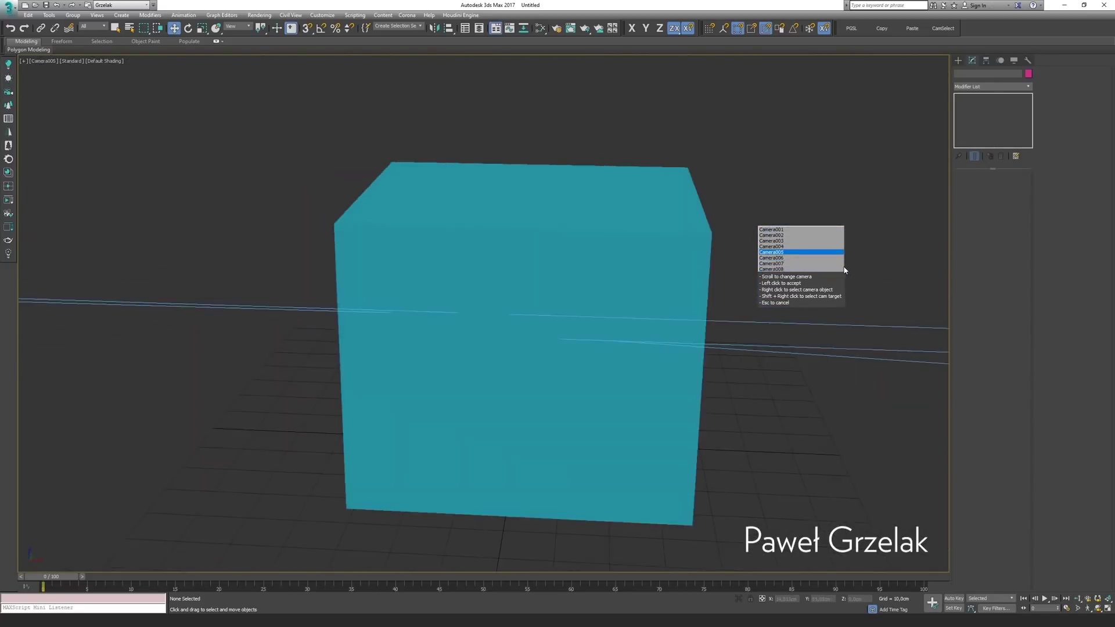
pyautogui.scroll(2, 845, 270)
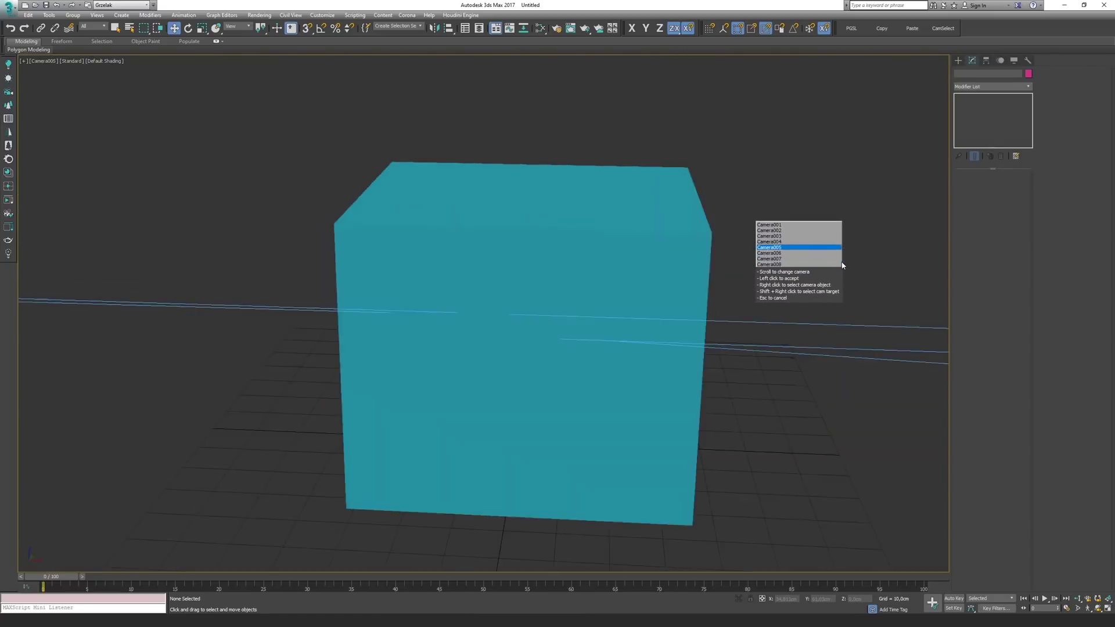
pyautogui.click(842, 265)
# Step: Reopen the camera list with C and select the Camera002 object itself
pyautogui.press('c')
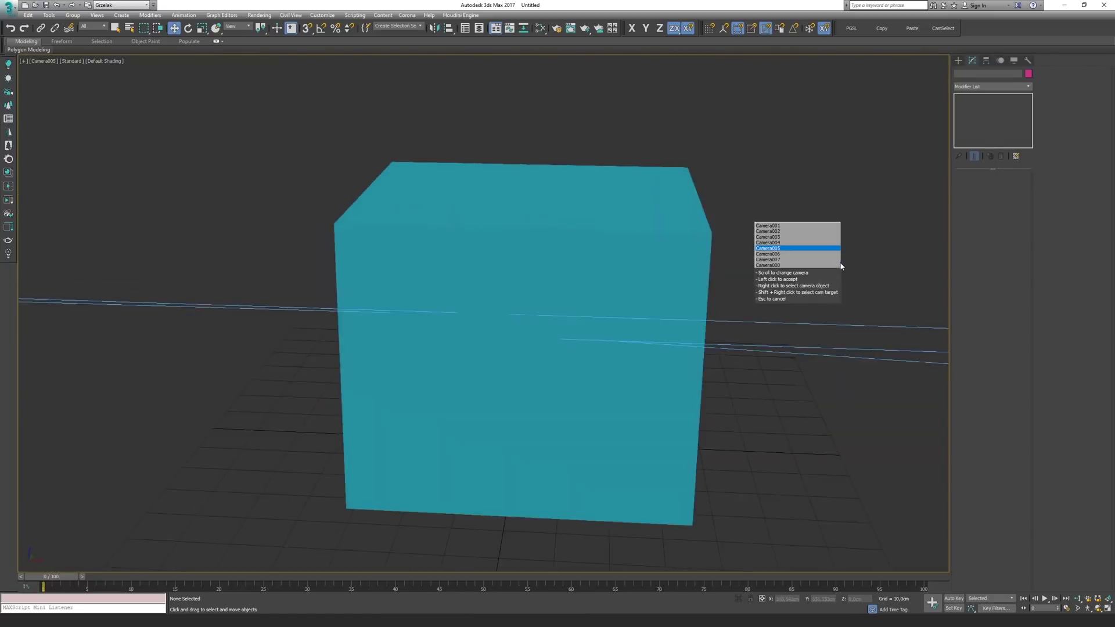
pyautogui.scroll(-3, 842, 266)
pyautogui.scroll(5, 842, 266)
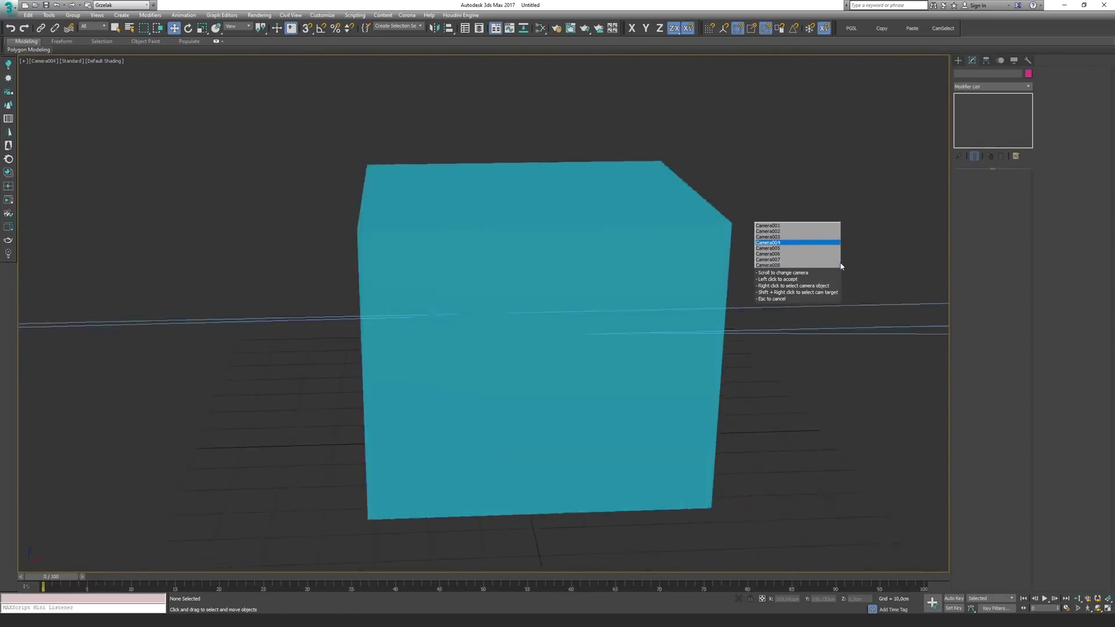
pyautogui.scroll(1, 842, 266)
pyautogui.rightClick(842, 266)
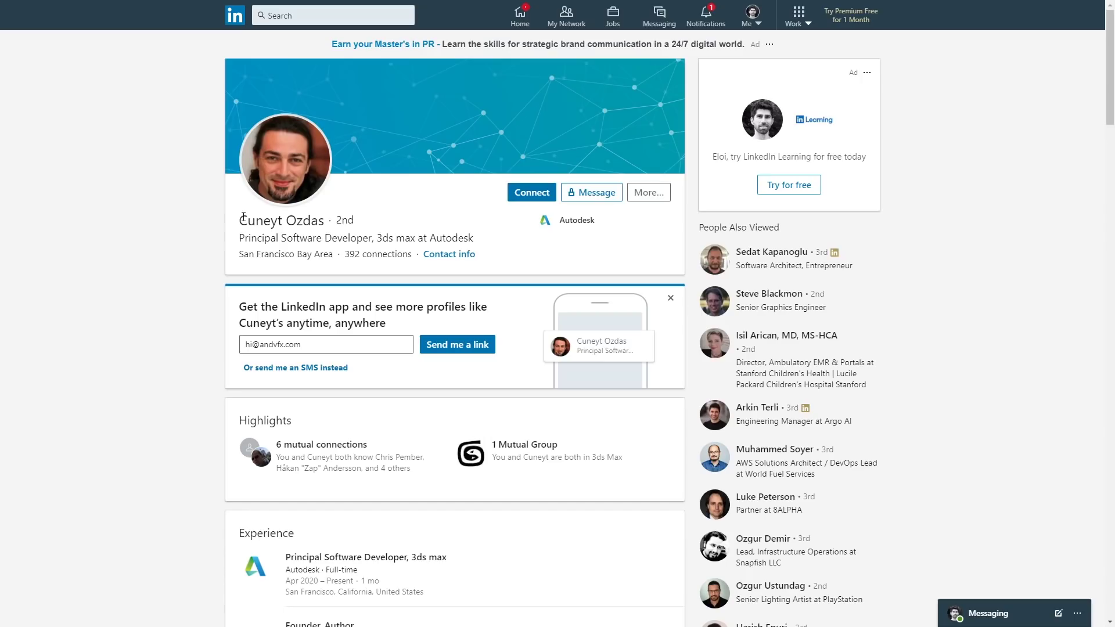
# Step: Highlight the developer's headline and scroll the Experience section, selecting the Splutterfish entry along the way
pyautogui.moveTo(242, 216); pyautogui.dragTo(487, 246)
pyautogui.scroll(-1, 253, 303)
pyautogui.scroll(-7, 199, 316)
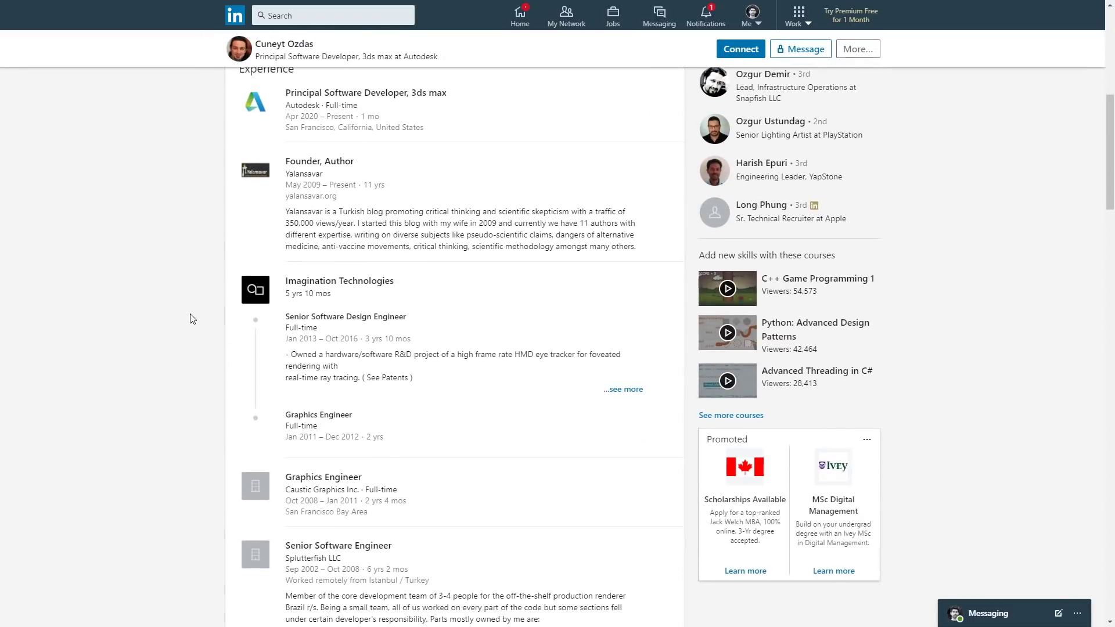
pyautogui.scroll(-3, 193, 319)
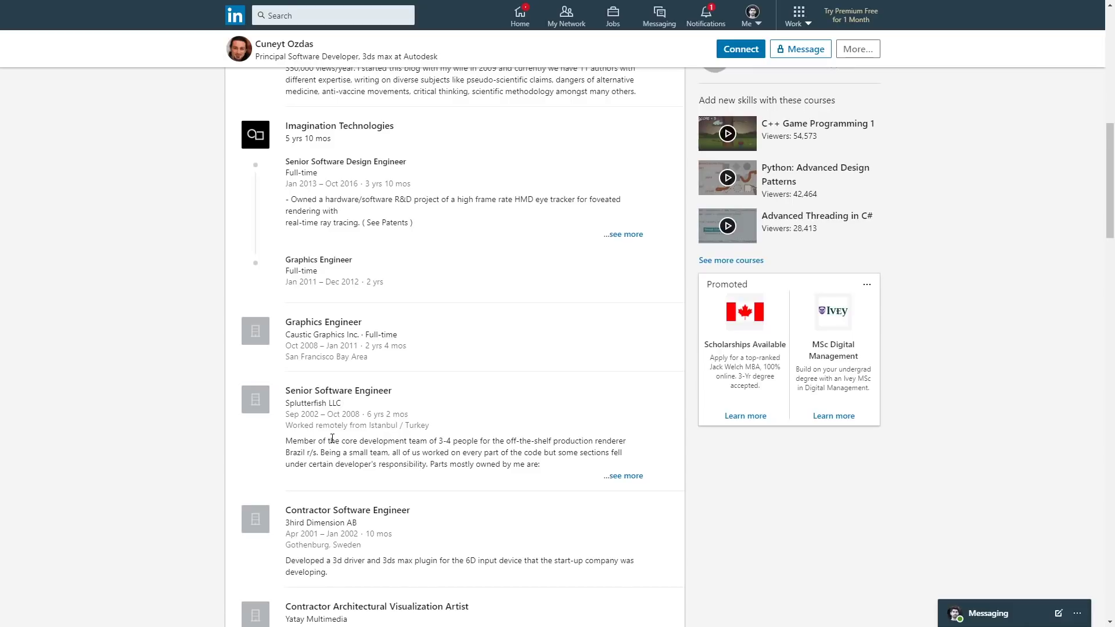
pyautogui.moveTo(332, 440); pyautogui.dragTo(285, 386)
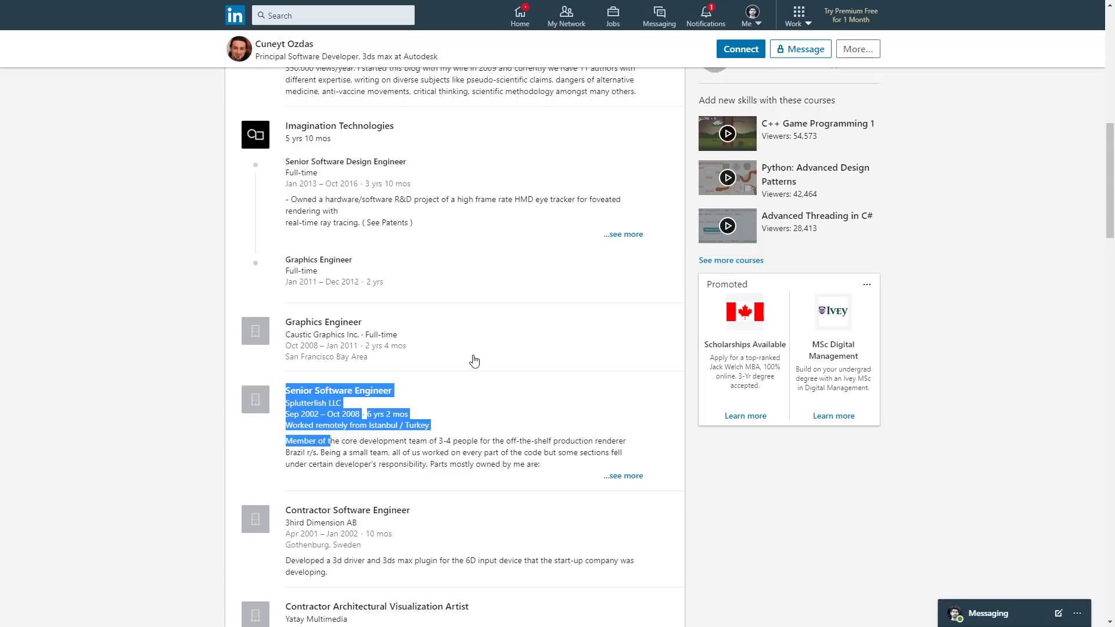
pyautogui.scroll(-5, 474, 361)
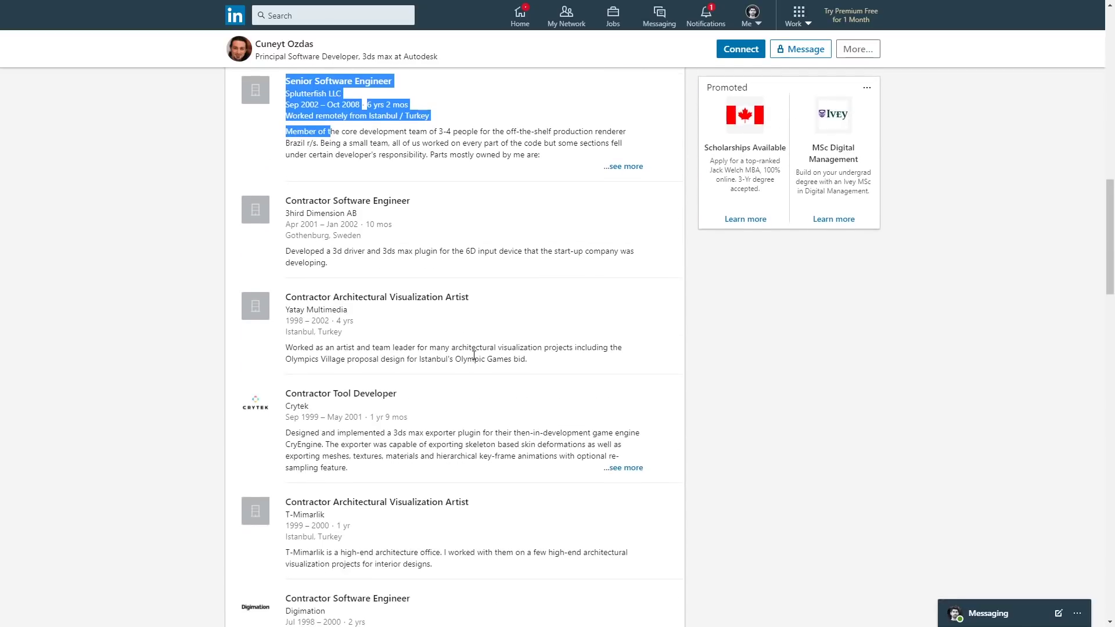
pyautogui.scroll(-3, 474, 356)
pyautogui.scroll(-3, 475, 359)
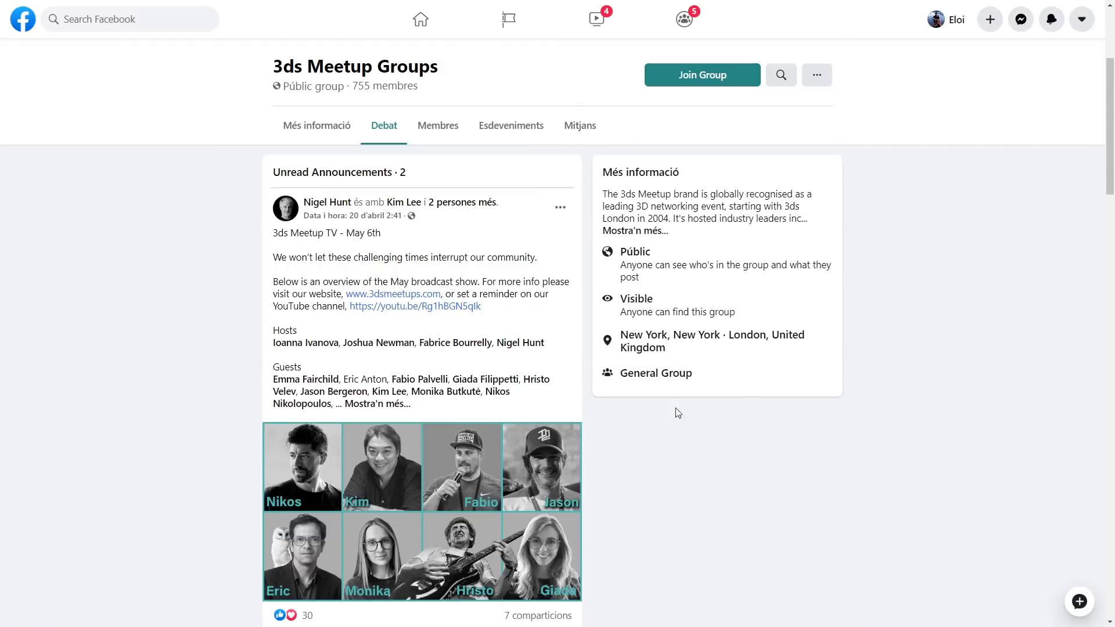
# Step: Enlarge the eight-guest 3ds Meetup TV May 6th lineup collage from the announcement post
pyautogui.click(504, 491)
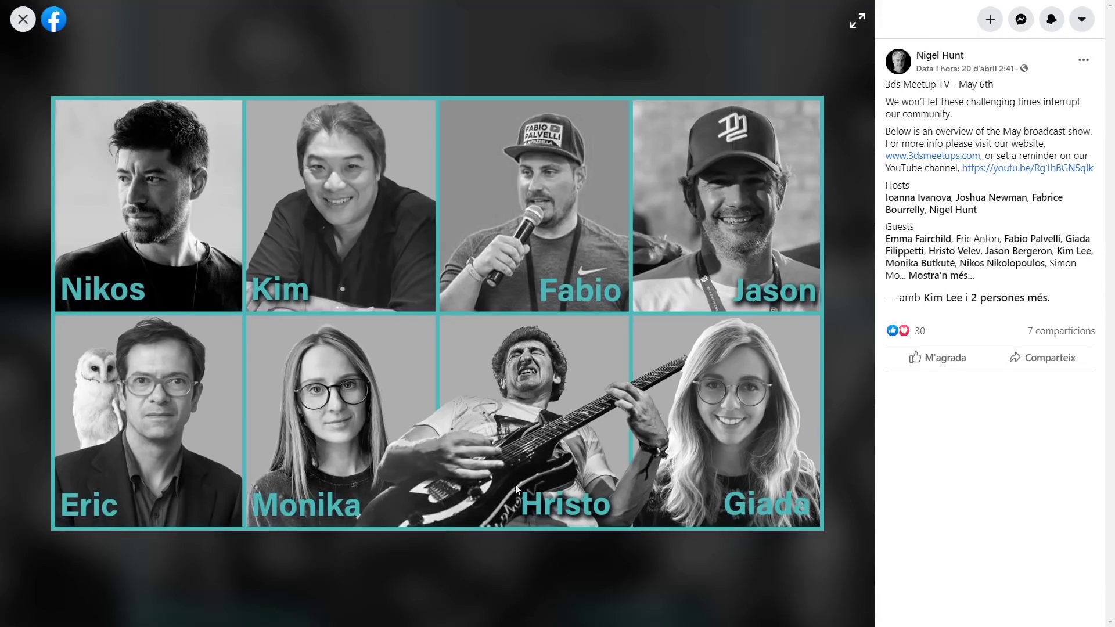